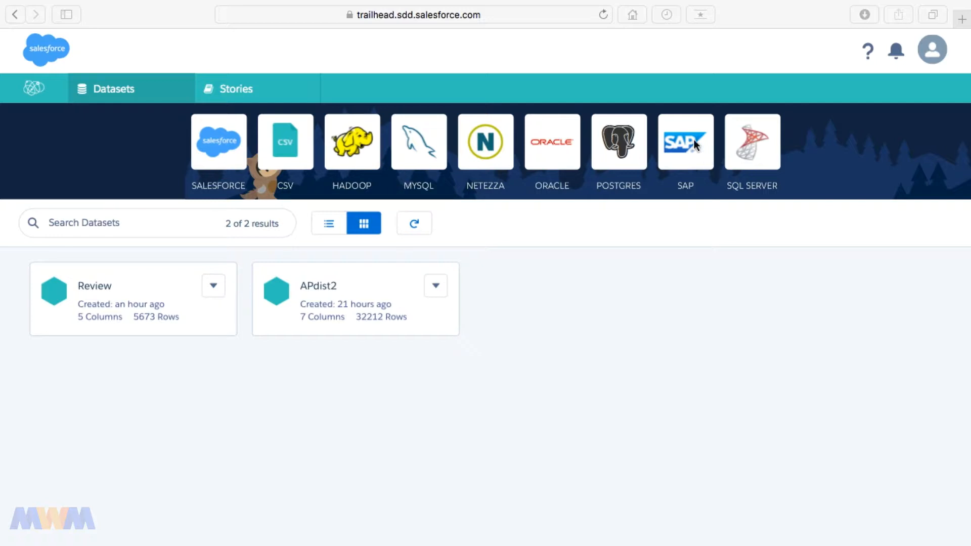
Check which connection details a Hadoop data source requires, and close the connection form without saving anything.
left_click(368, 160)
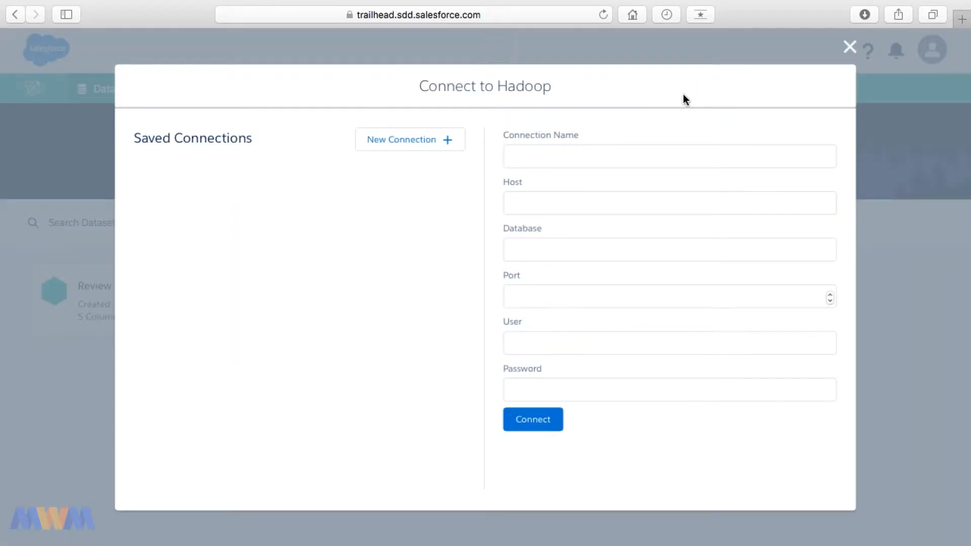
left_click(600, 164)
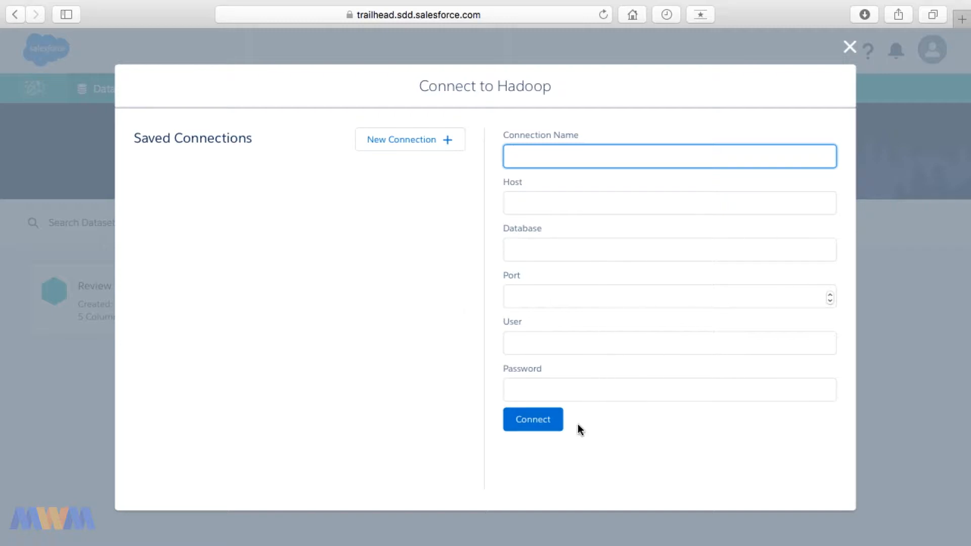
left_click(849, 53)
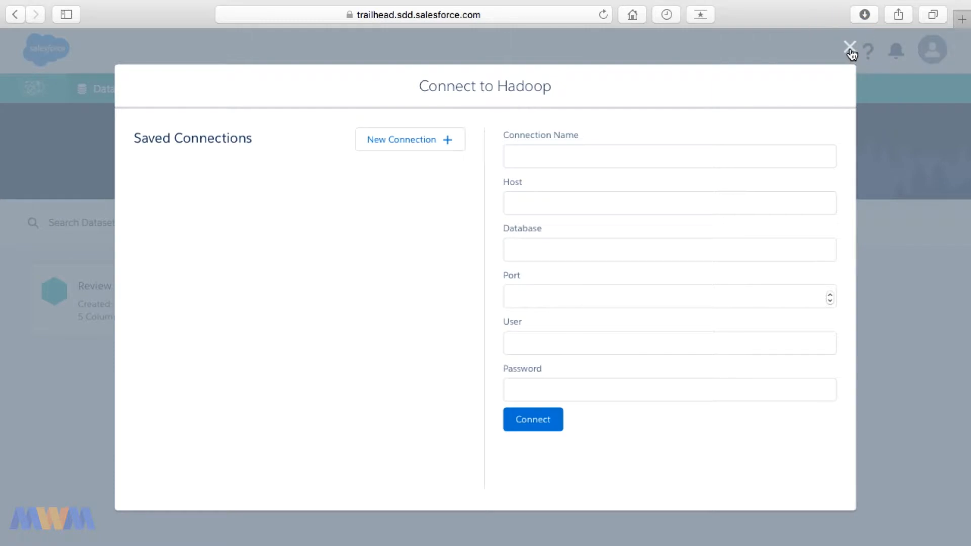
left_click(850, 50)
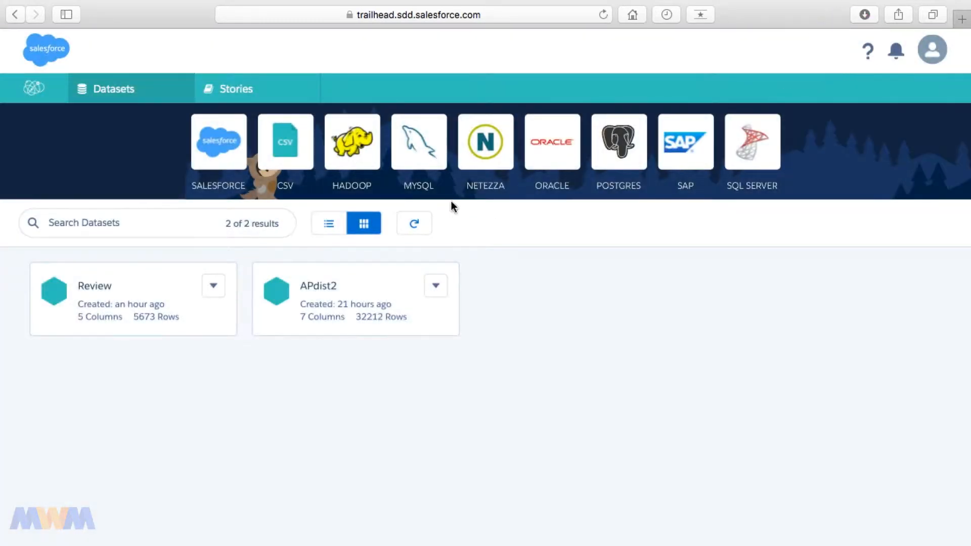
Review the connection forms for MySQL and Netezza databases, closing each one without connecting.
left_click(433, 158)
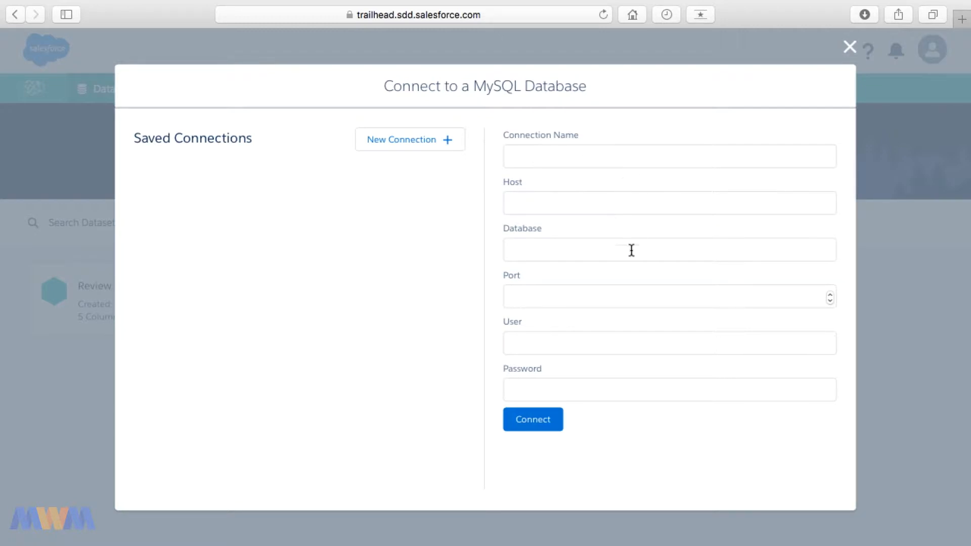
left_click(850, 47)
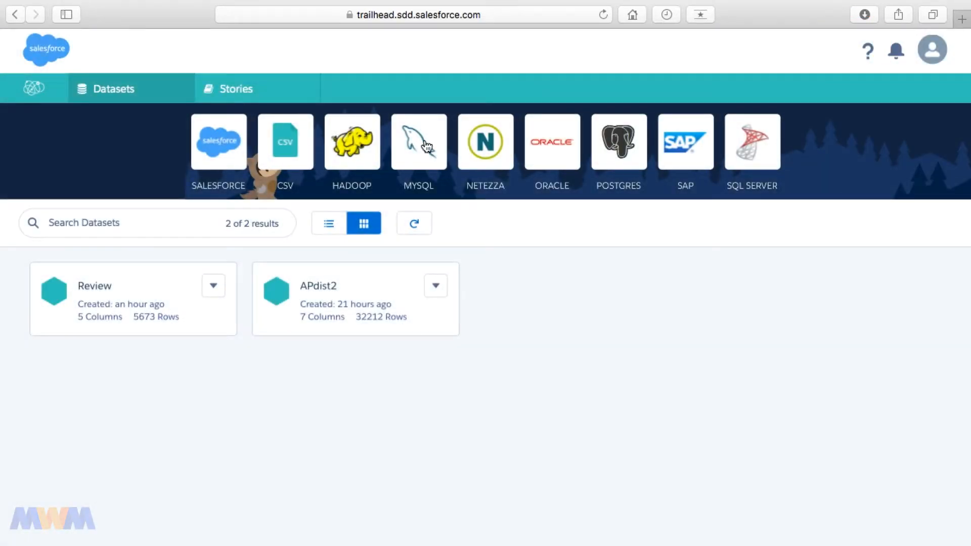
left_click(484, 148)
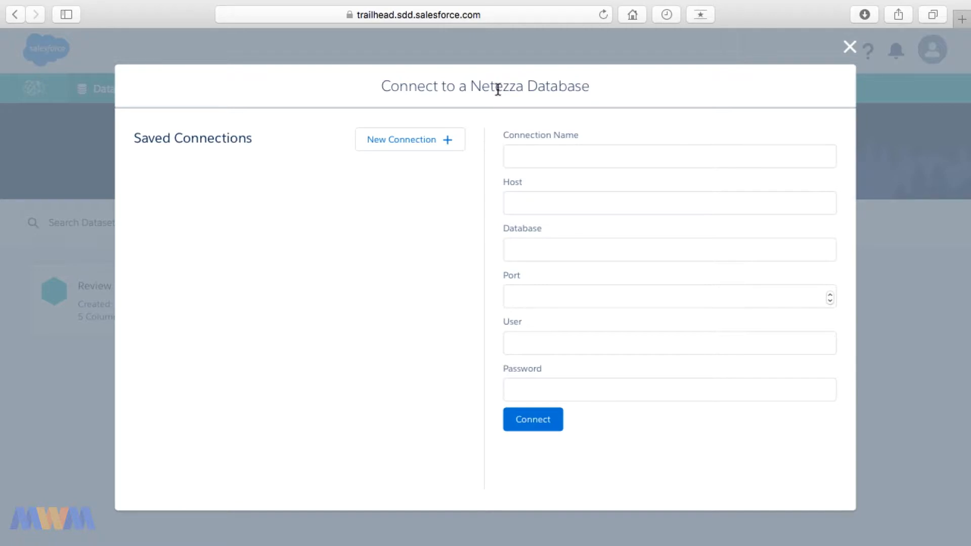
left_click(852, 51)
Review the connection forms for Oracle, including its SID field, and Postgres databases, closing each without connecting.
left_click(541, 158)
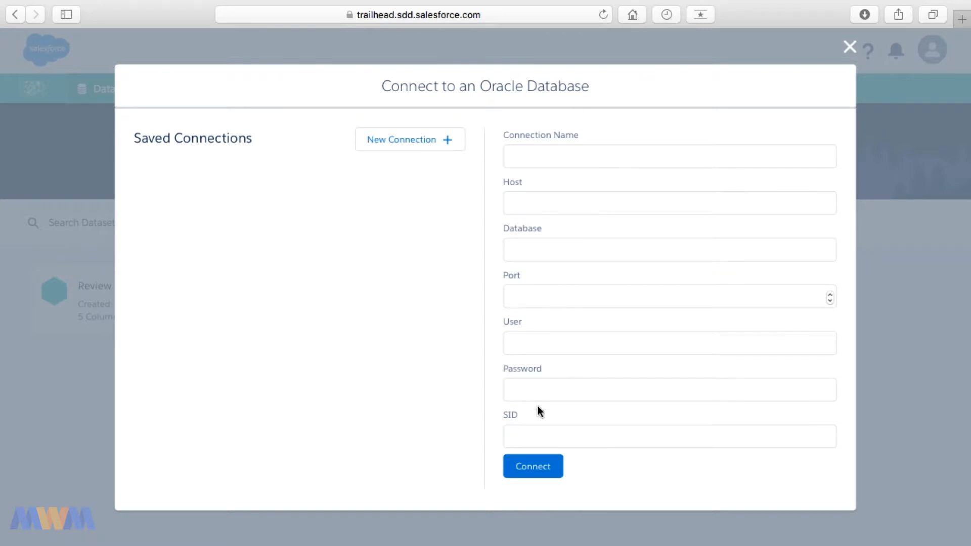
left_click(523, 440)
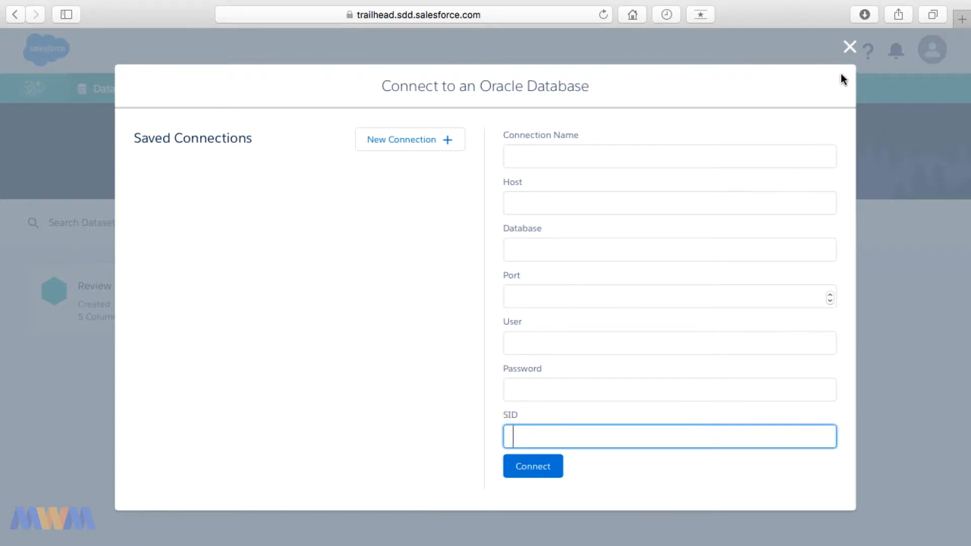
left_click(850, 47)
left_click(614, 160)
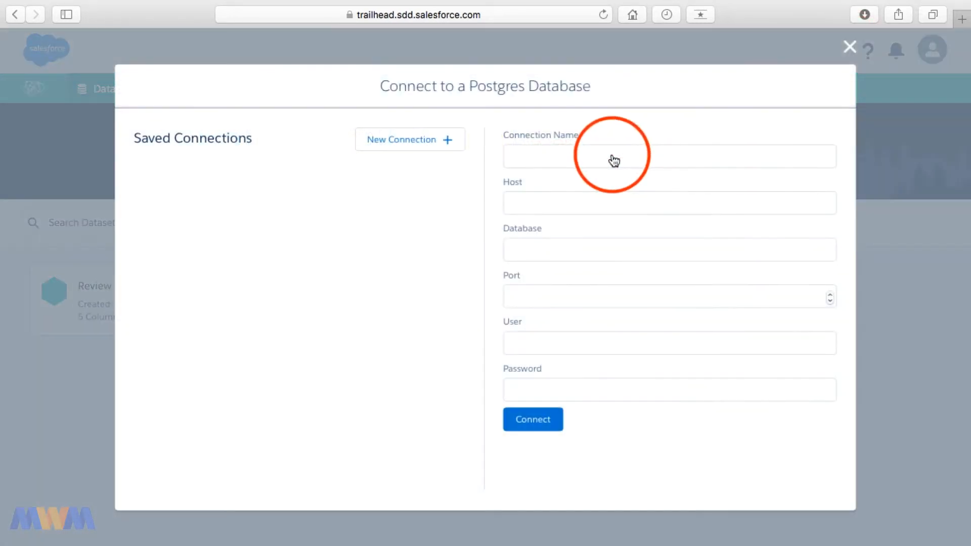
left_click(849, 47)
Review the connection forms for SAP HANA and Microsoft SQL Server, closing each without connecting.
left_click(691, 150)
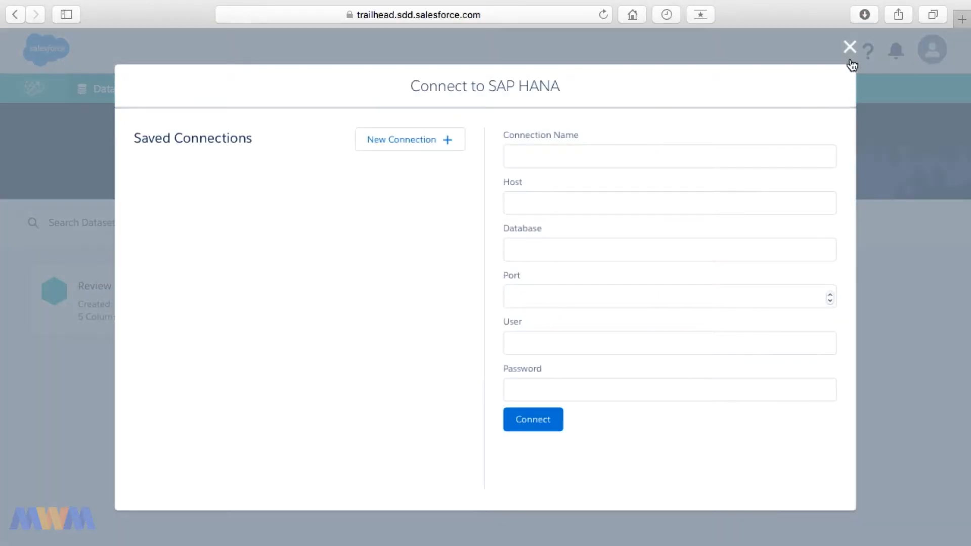
left_click(849, 47)
left_click(758, 147)
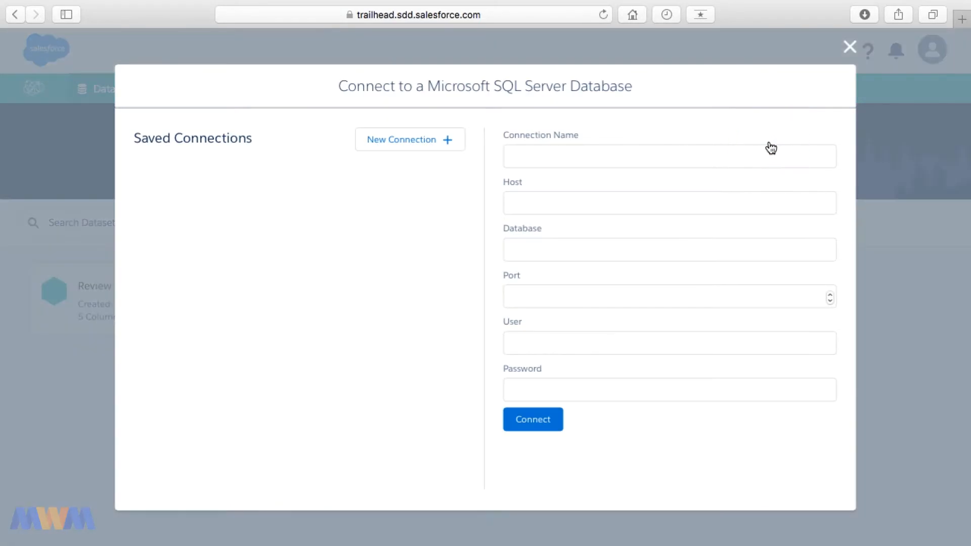
left_click(850, 47)
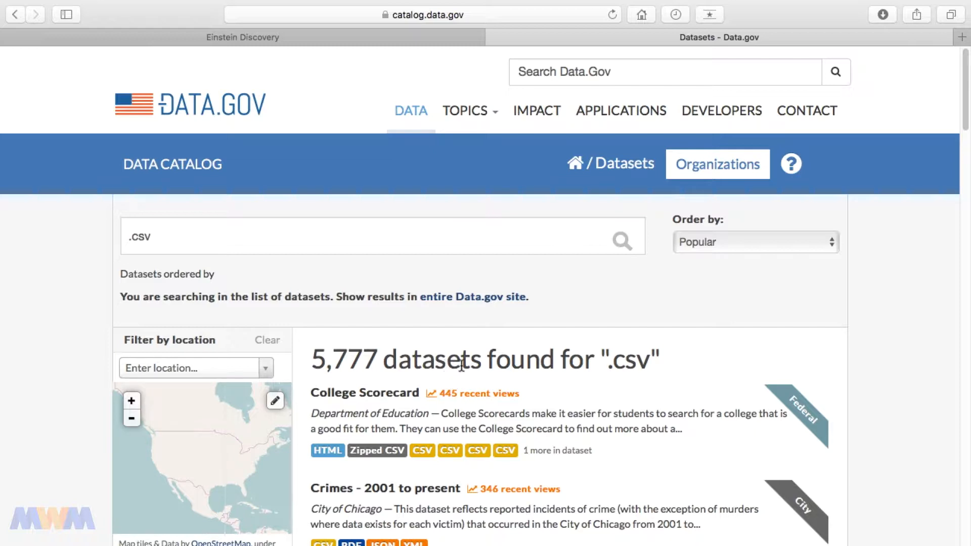
From the Data.gov catalog's .csv search results, download the CSV file of the "Deaths in 122 U.S. cities - 1962-2016" dataset.
scroll(544, 419, "down", 4)
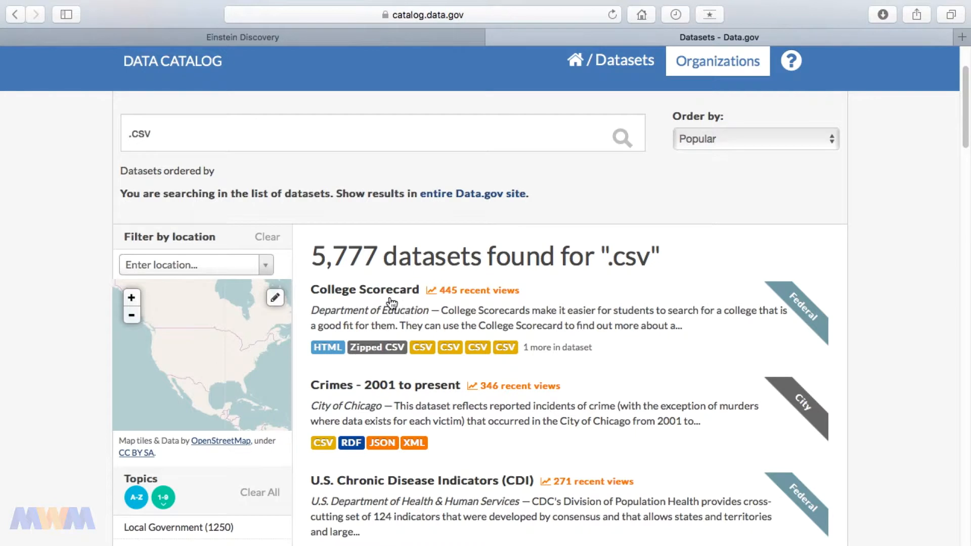
scroll(426, 423, "down", 3)
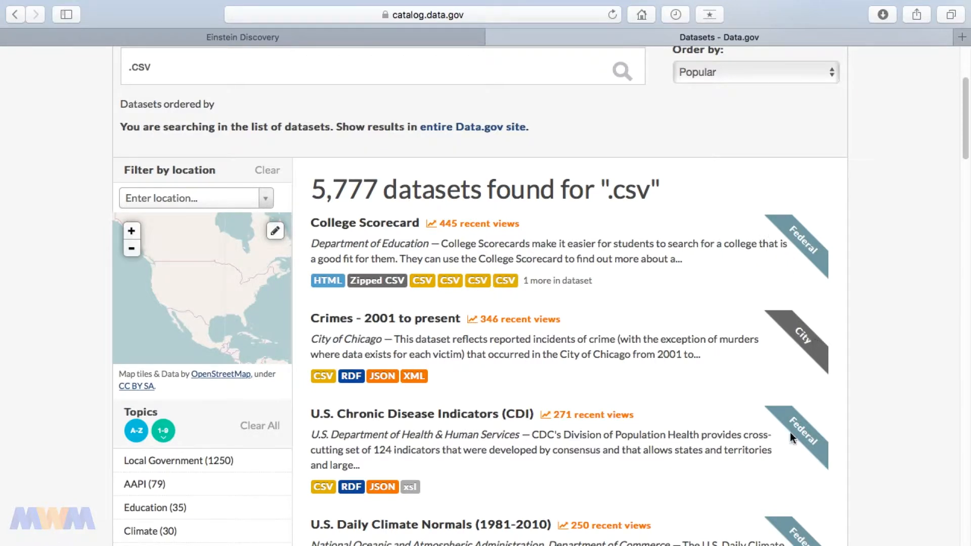
scroll(693, 445, "down", 10)
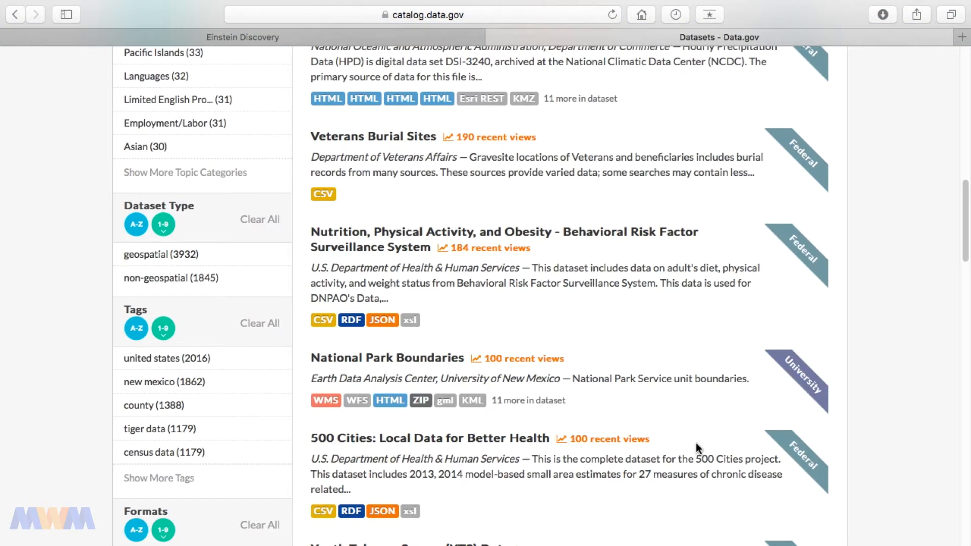
scroll(695, 442, "down", 3)
scroll(672, 444, "down", 3)
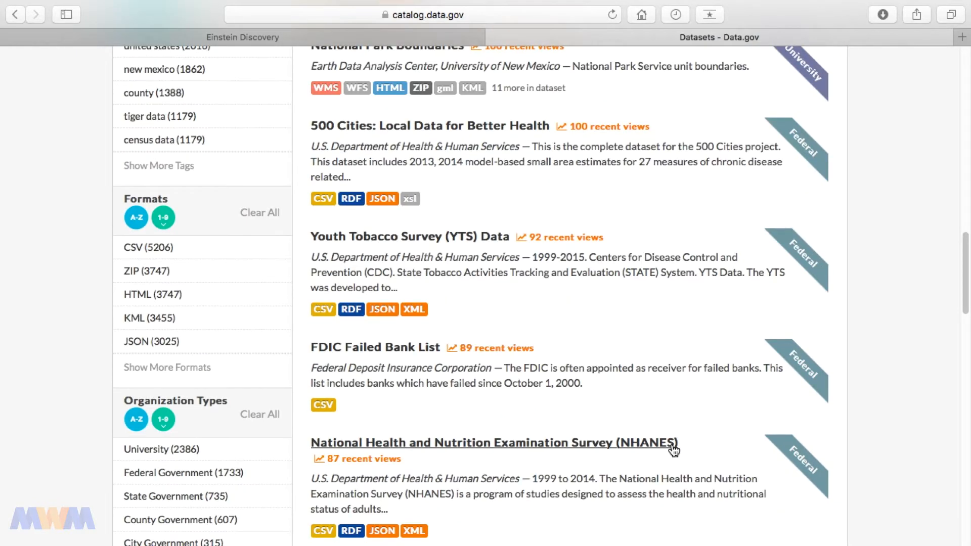
scroll(672, 445, "down", 1)
scroll(671, 445, "down", 2)
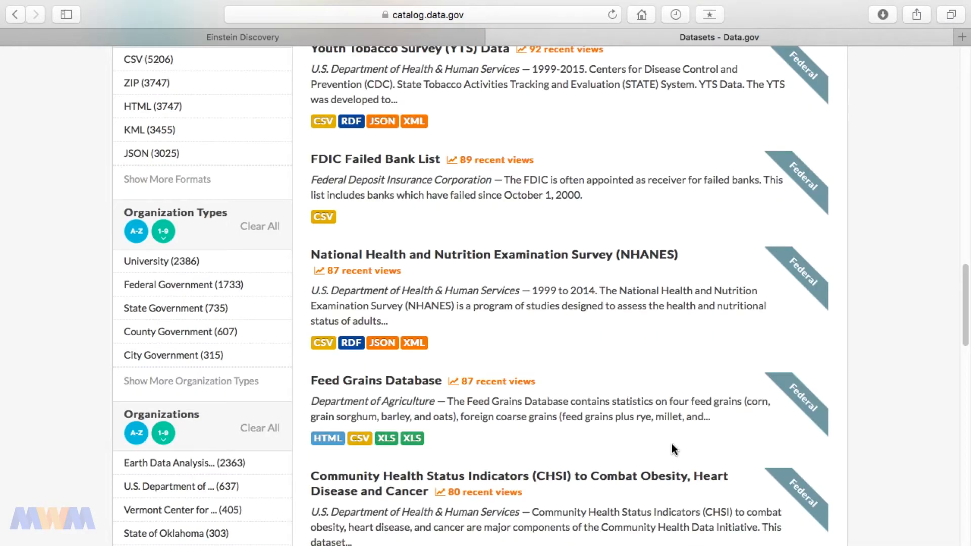
scroll(672, 444, "down", 3)
scroll(671, 444, "down", 2)
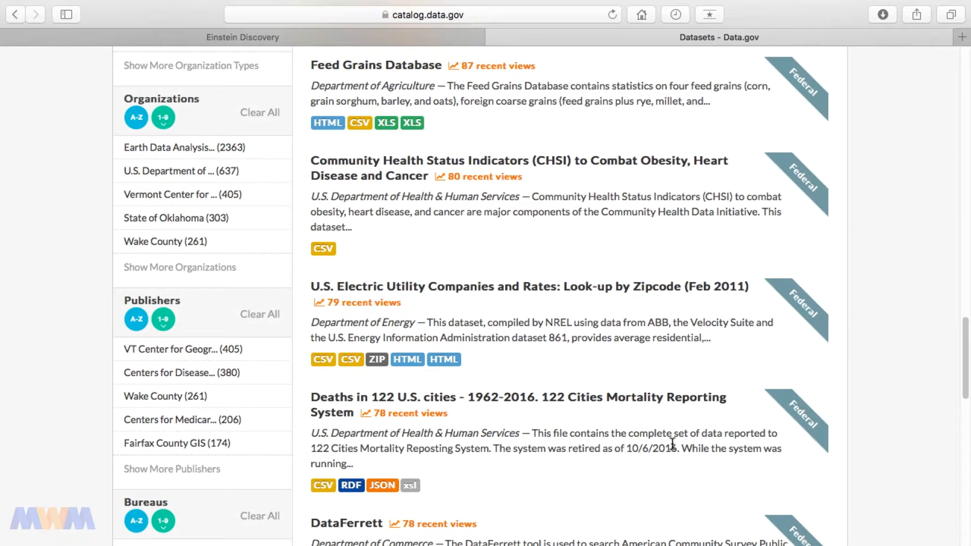
right_click(320, 489)
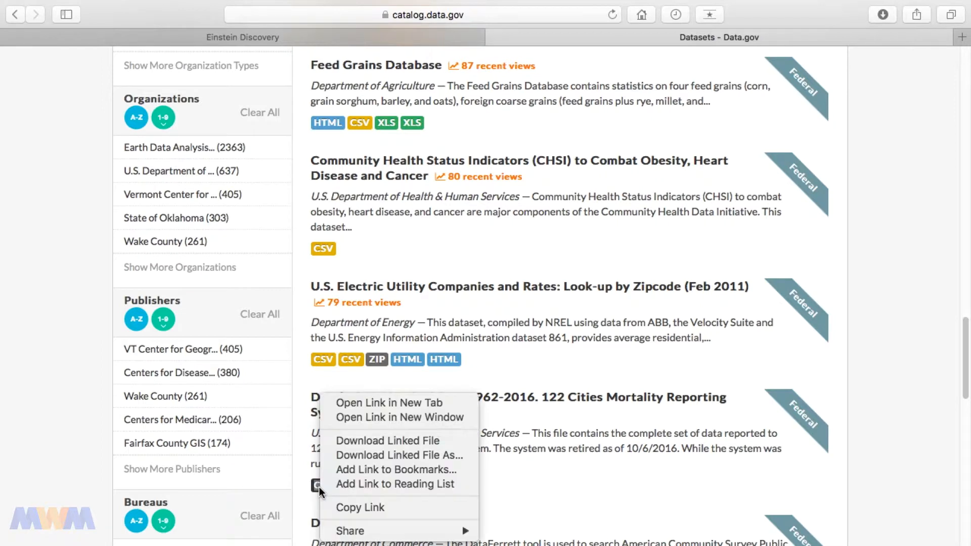
left_click(356, 442)
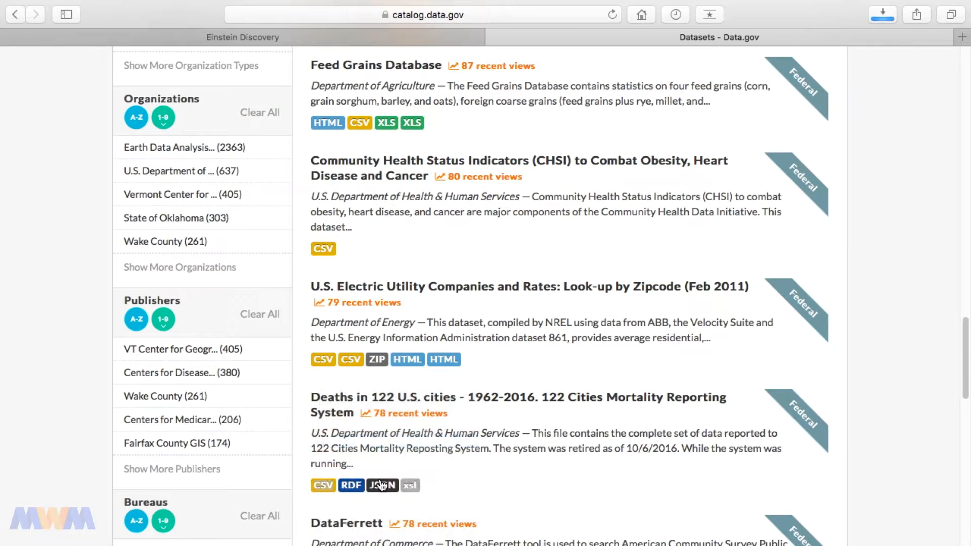
Look over the rest of the Data.gov results and go to the data.world website.
scroll(517, 436, "down", 5)
scroll(517, 436, "down", 5)
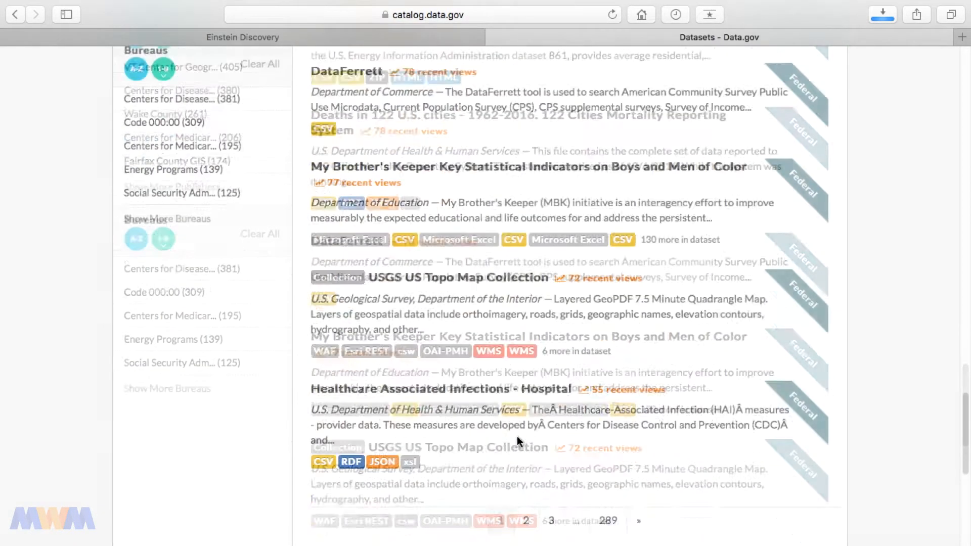
scroll(570, 432, "up", 10)
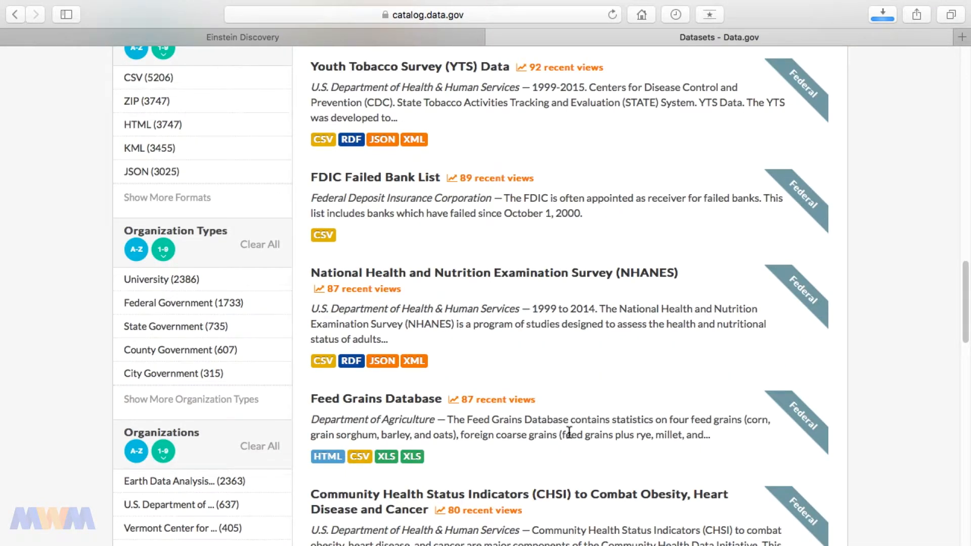
scroll(566, 382, "up", 10)
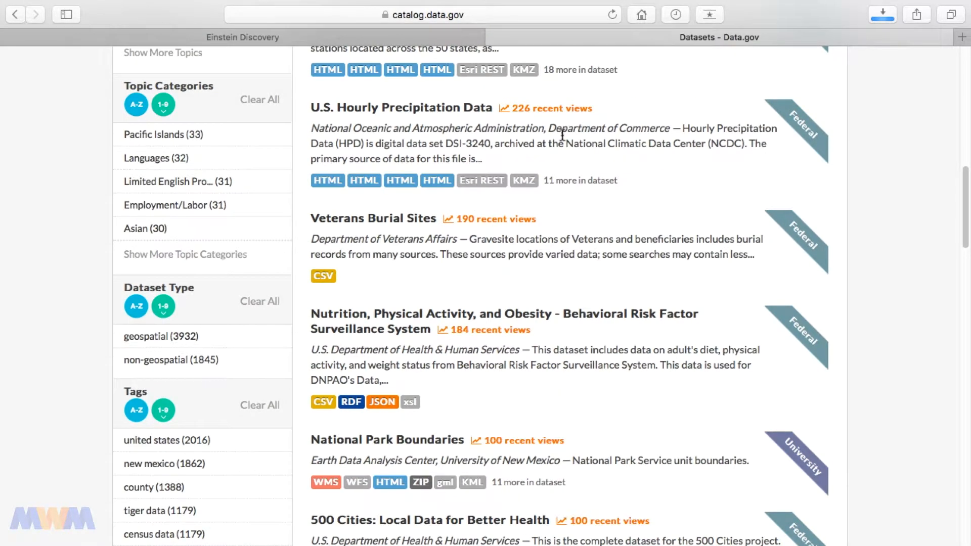
scroll(559, 130, "up", 15)
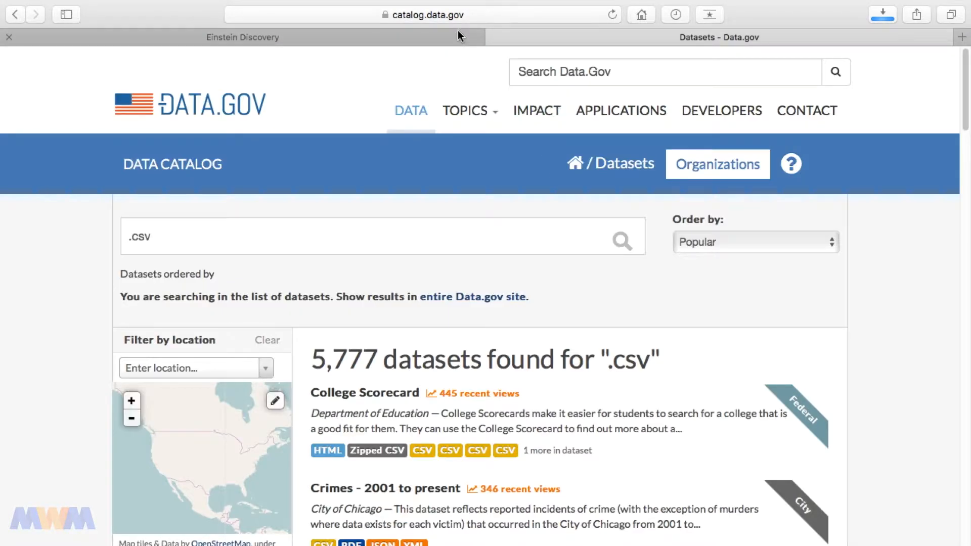
left_click(470, 15)
type("data.world")
key("Return")
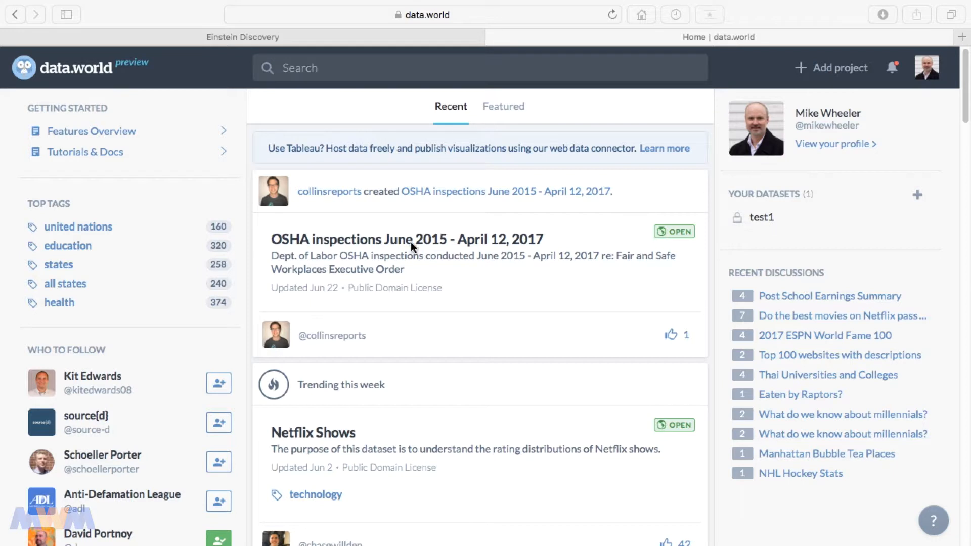
Open the previously visited data.world query page for crime.csv and look over its results table.
left_click(441, 19)
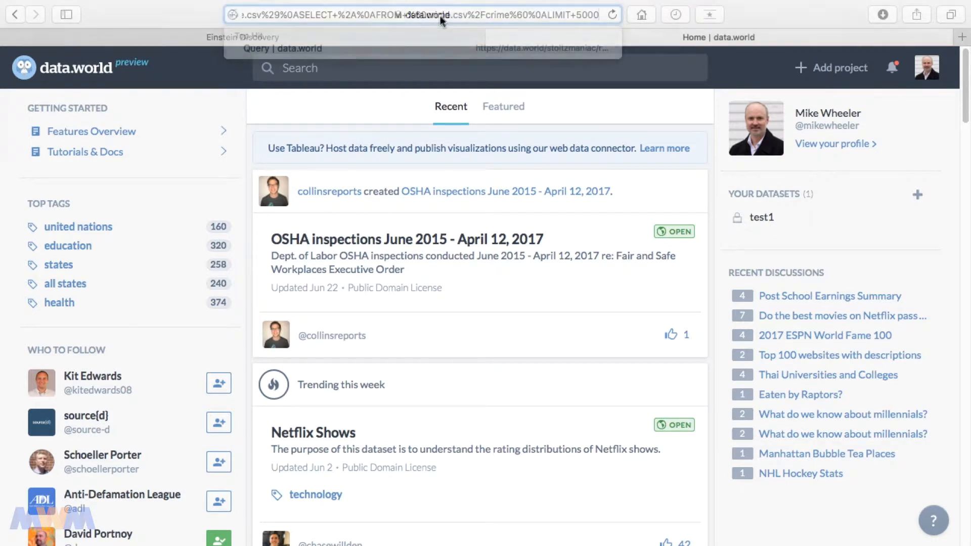
key("Return")
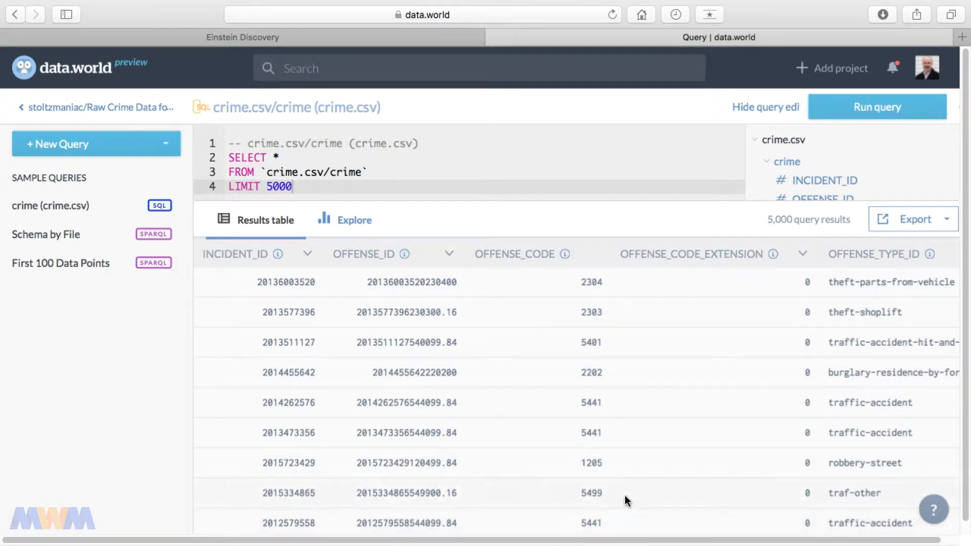
left_click_drag(617, 541, 634, 541)
Visit the "Raw Crime Data for Denver, Colorado" dataset page and explore its crime.csv file in a query.
left_click(135, 110)
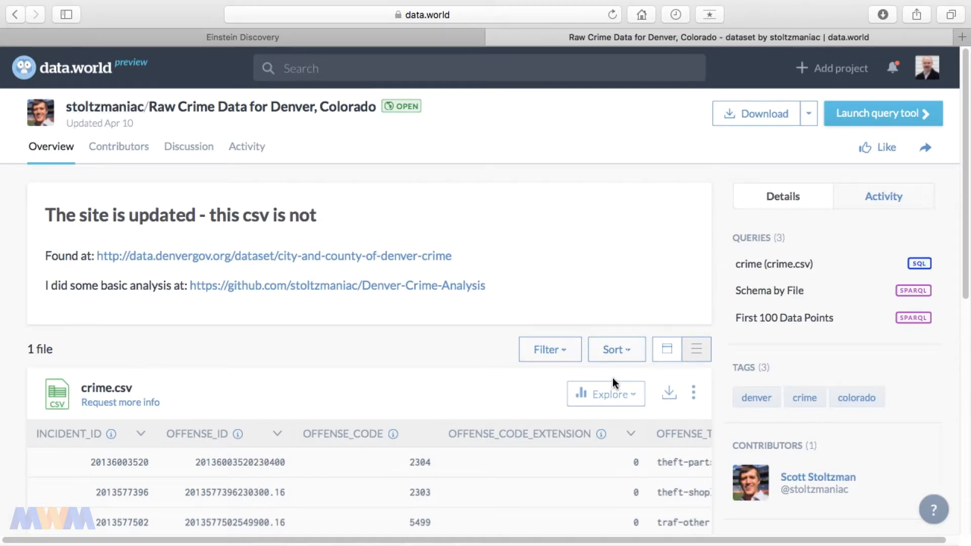
left_click(630, 402)
left_click(543, 455)
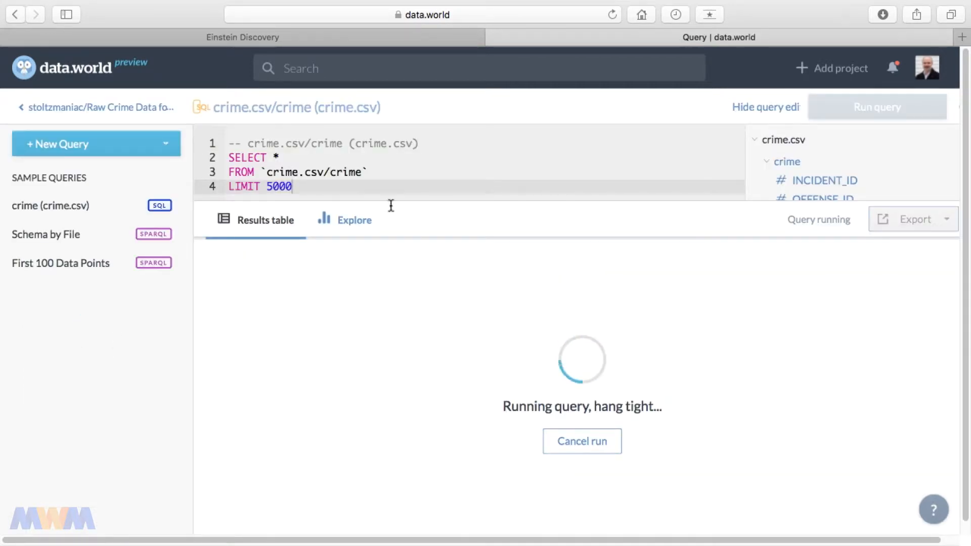
Raise the row limit of the crime.csv query to 15000 and run it.
left_click(304, 187)
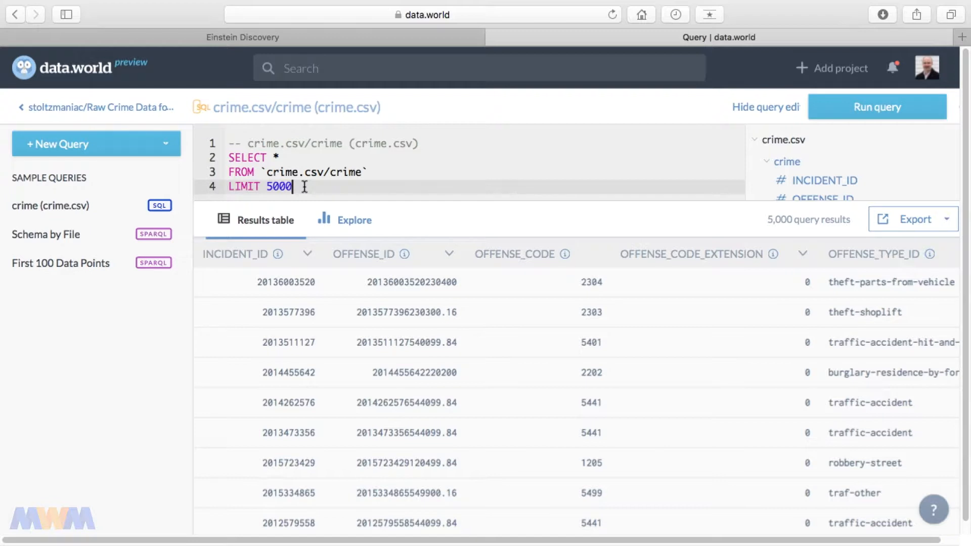
key("Left")
key("Left")
key("Left")
key("Left")
type("1")
left_click(894, 109)
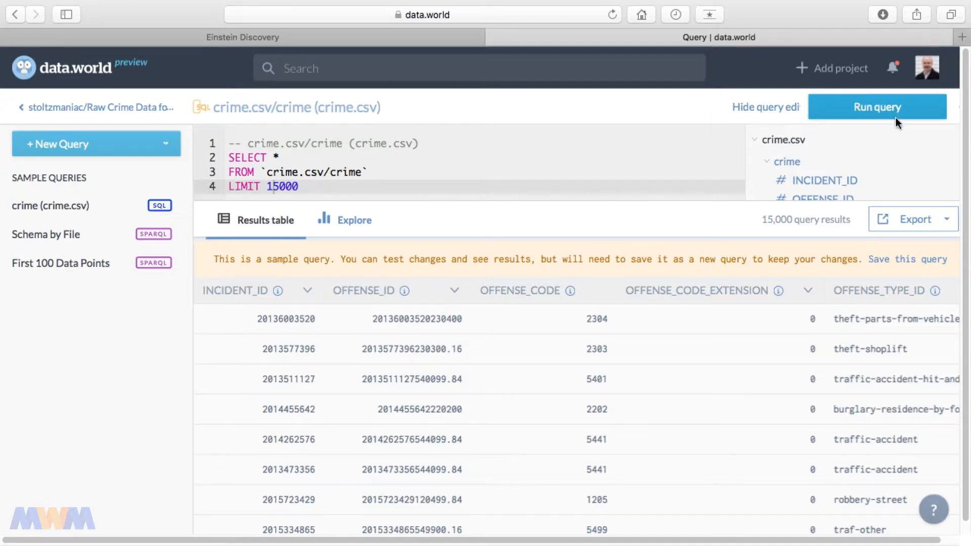
left_click(896, 118)
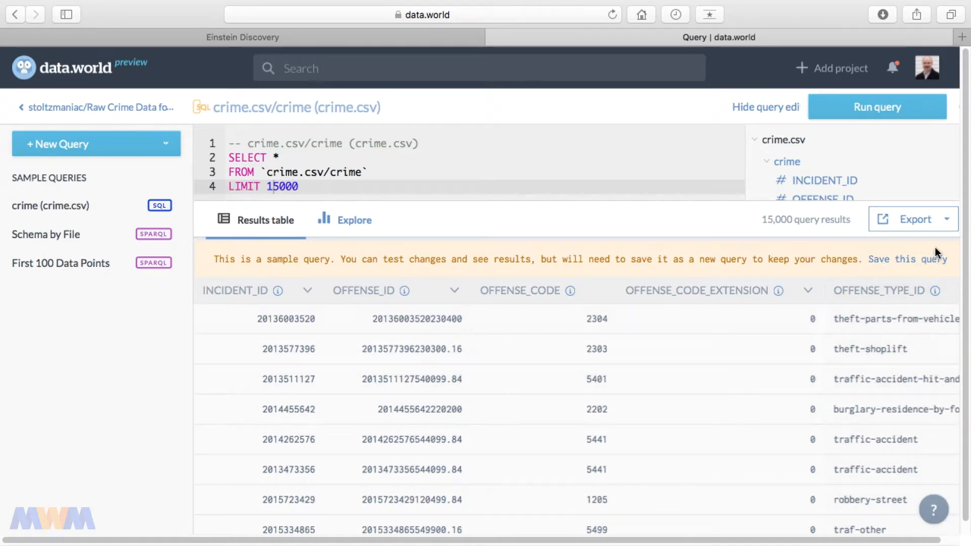
Export the crime query results as a .csv file.
left_click(946, 220)
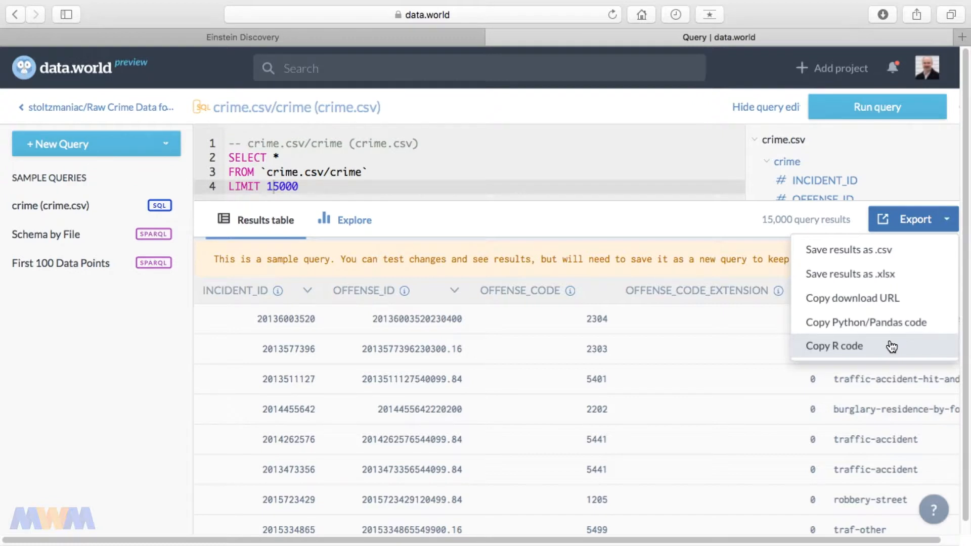
left_click(891, 260)
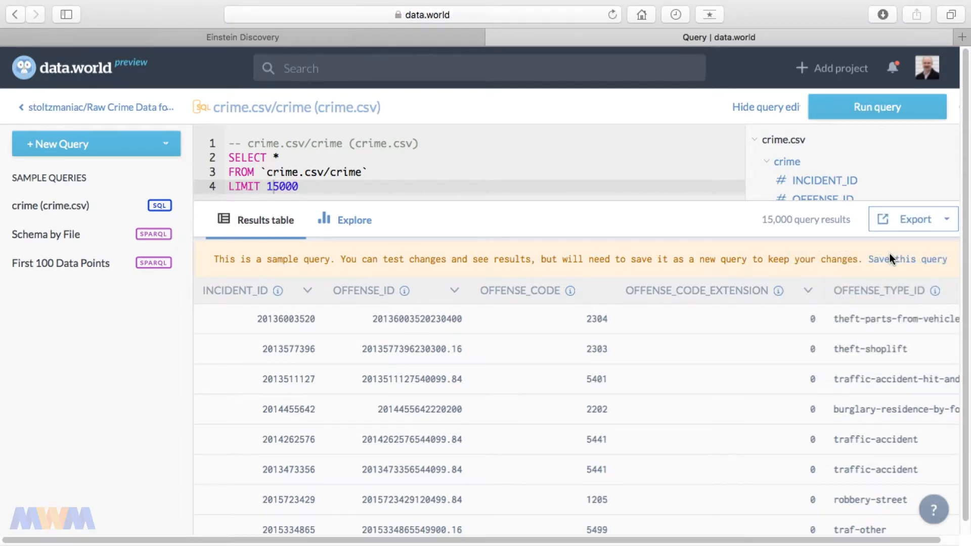
Switch to Einstein Discovery and import raw-crime-data-for-denver-colorado-QueryResult-2.csv from Downloads as a CSV dataset.
left_click(402, 39)
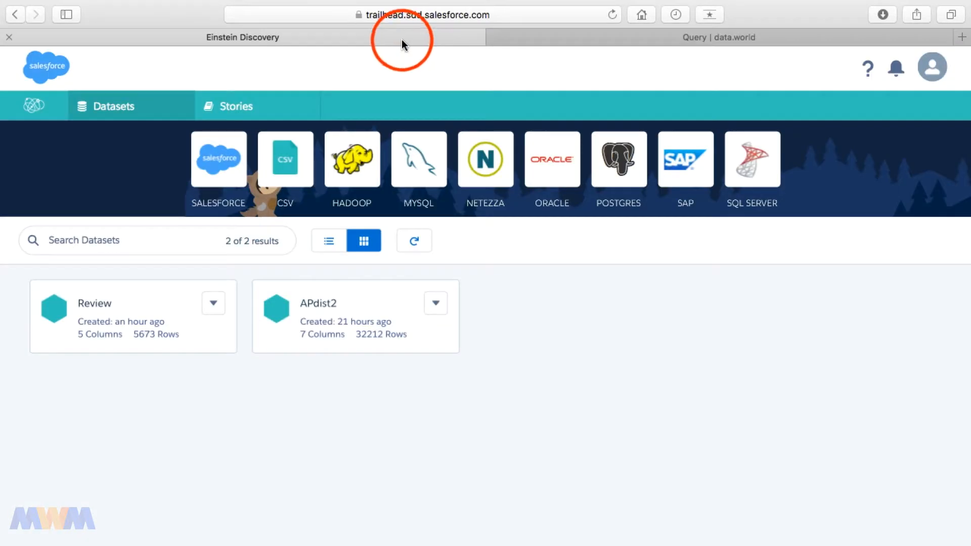
left_click(286, 160)
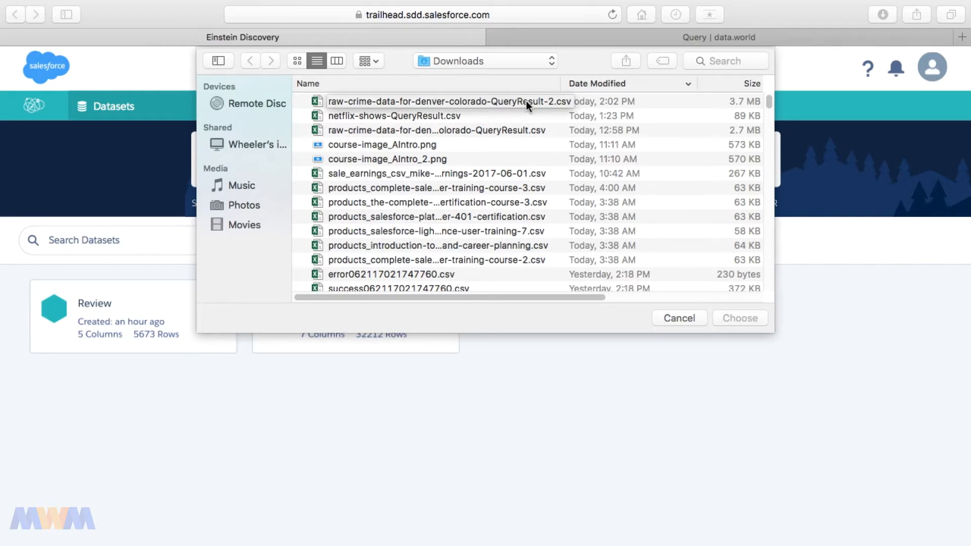
left_click(526, 101)
left_click(742, 318)
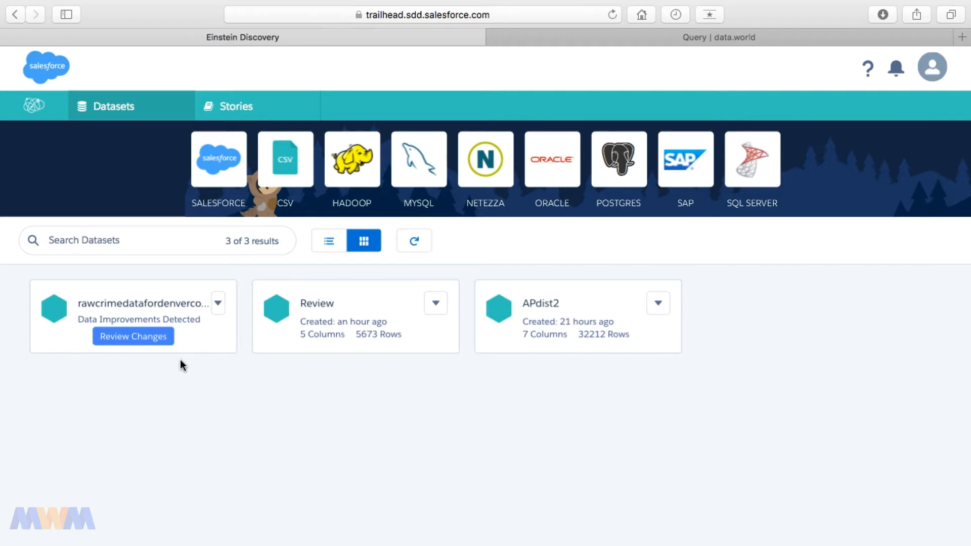
Review the crime dataset's suggested improvements and select OFFENSE_CODE_EXTENSION, GEO_X, GEO_Y, GEO_LON and GEO_LAT as columns to drop.
left_click(152, 338)
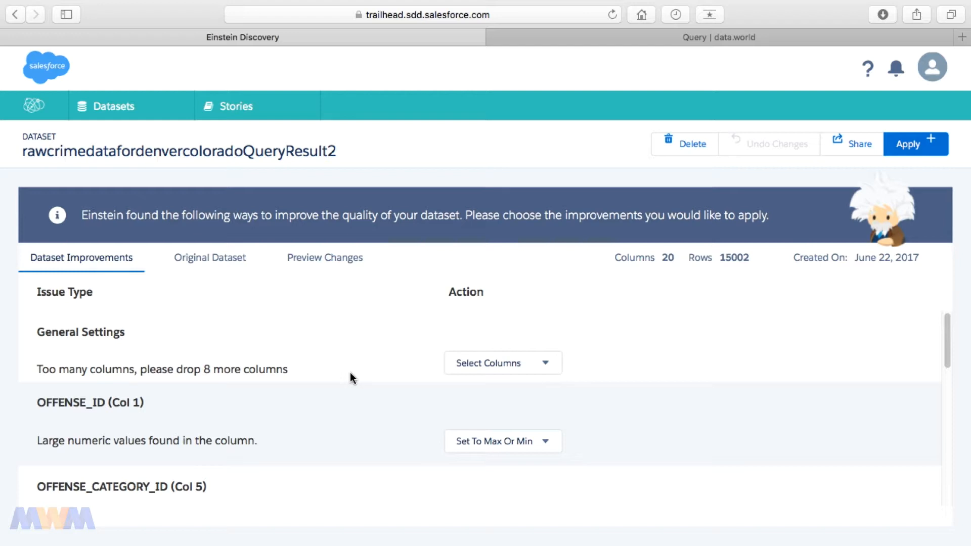
left_click(519, 366)
left_click(526, 464)
scroll(529, 470, "down", 3)
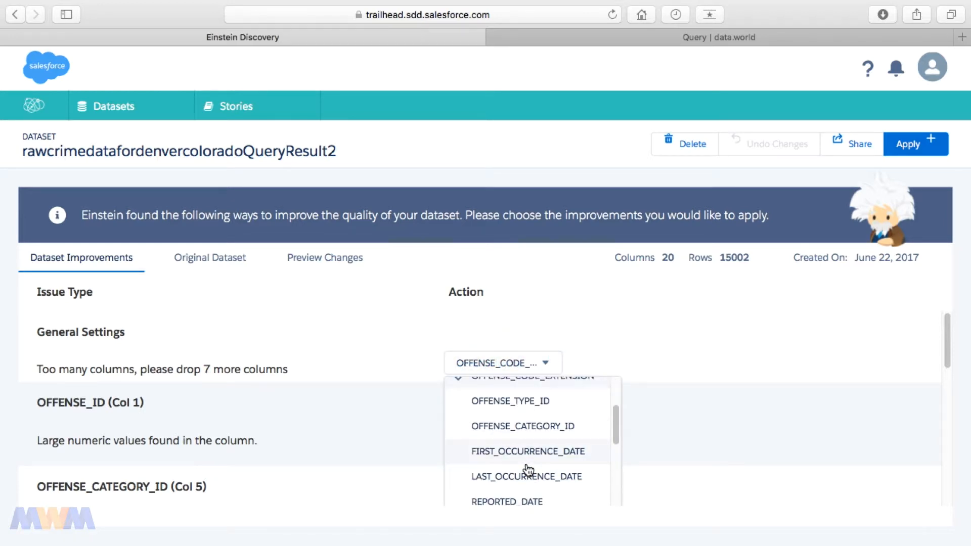
scroll(536, 466, "down", 2)
left_click(511, 495)
scroll(510, 495, "down", 2)
left_click(503, 477)
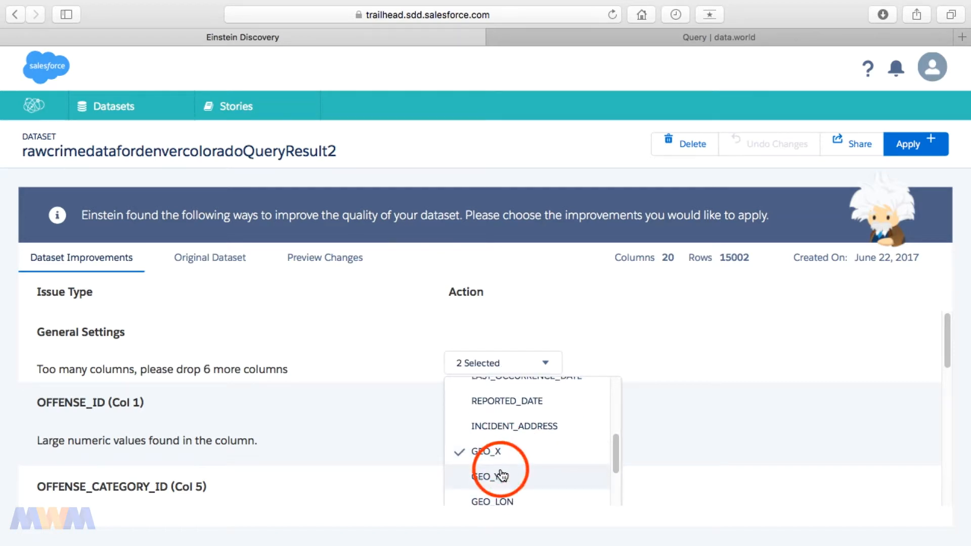
scroll(518, 490, "down", 1)
left_click(518, 486)
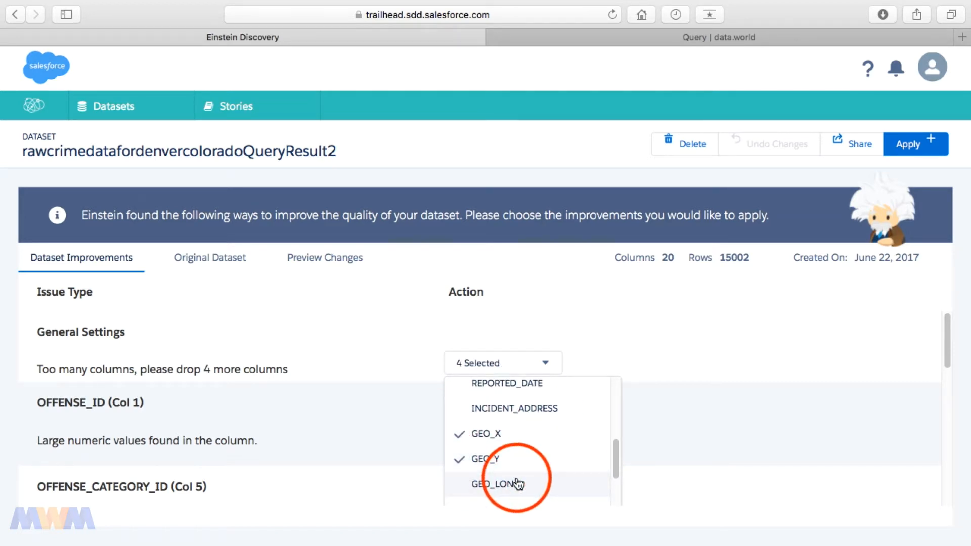
scroll(518, 484, "down", 2)
left_click(506, 460)
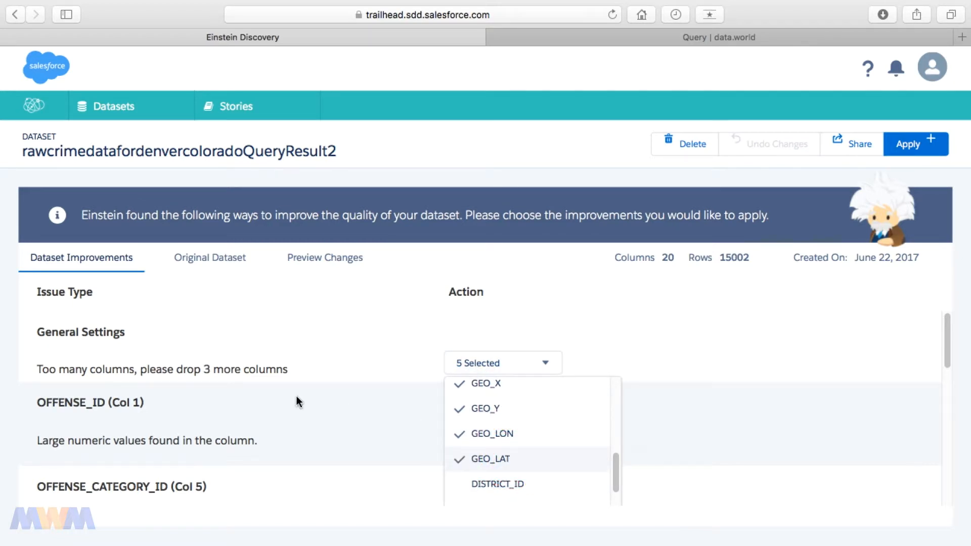
Add GEO_Location and INCIDENT_ID to the columns to drop from the crime dataset.
scroll(575, 475, "down", 3)
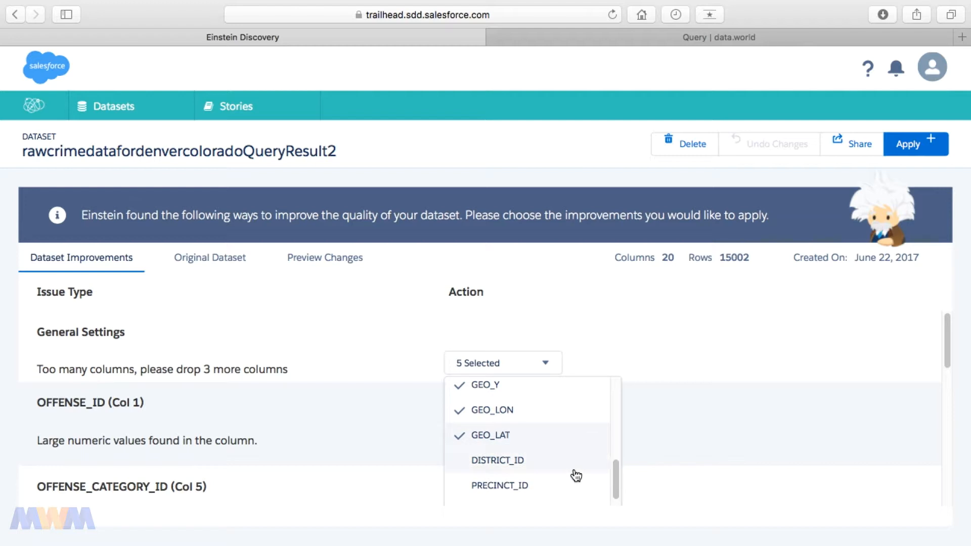
scroll(575, 476, "down", 2)
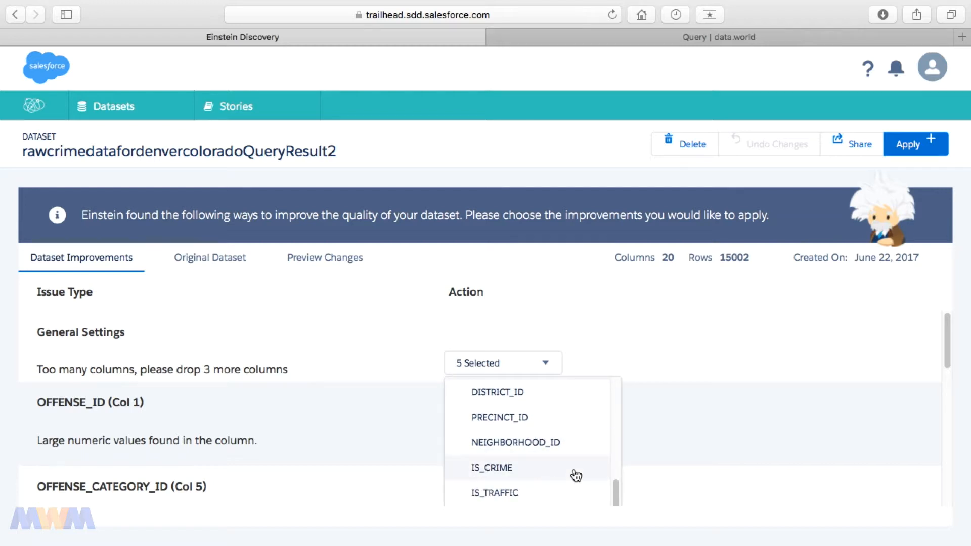
scroll(575, 475, "down", 1)
scroll(575, 475, "down", 1)
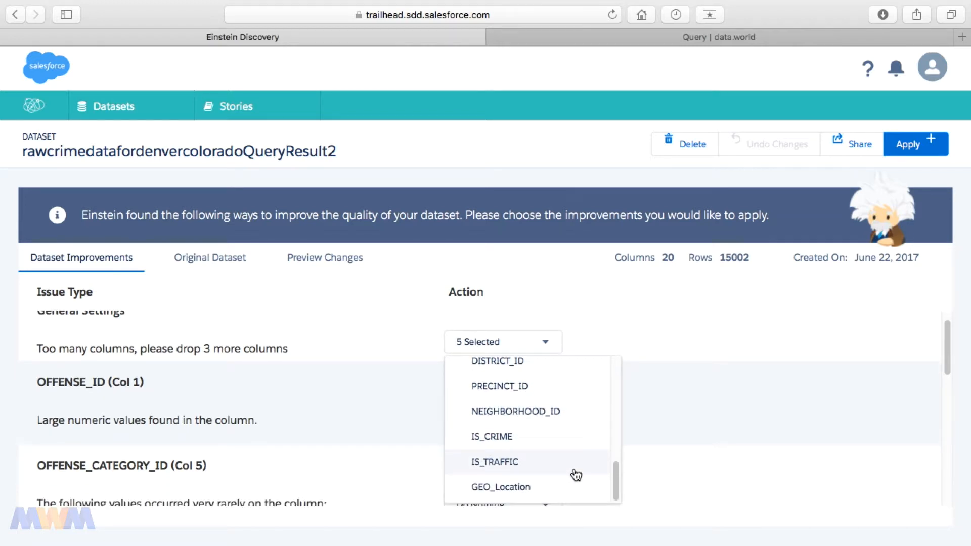
left_click(563, 489)
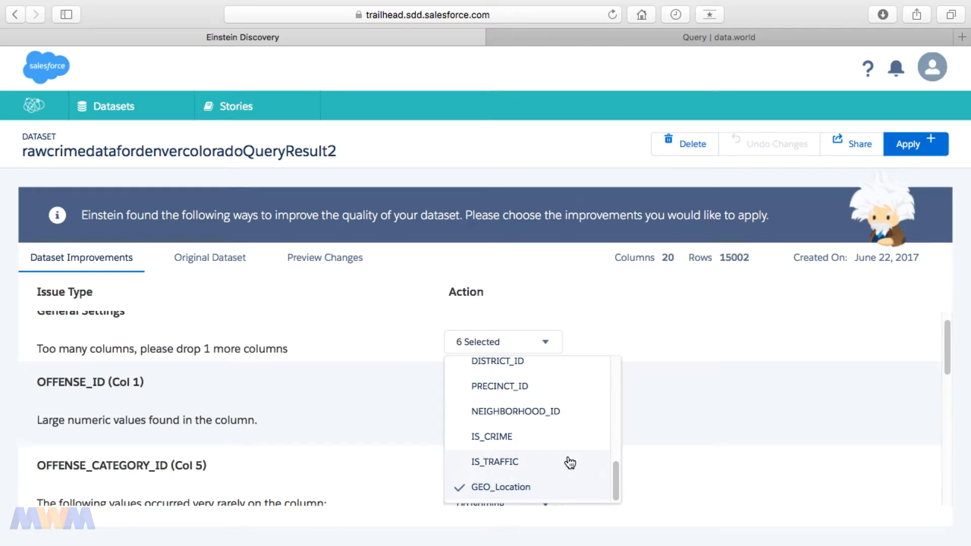
scroll(590, 418, "up", 3)
scroll(591, 419, "up", 5)
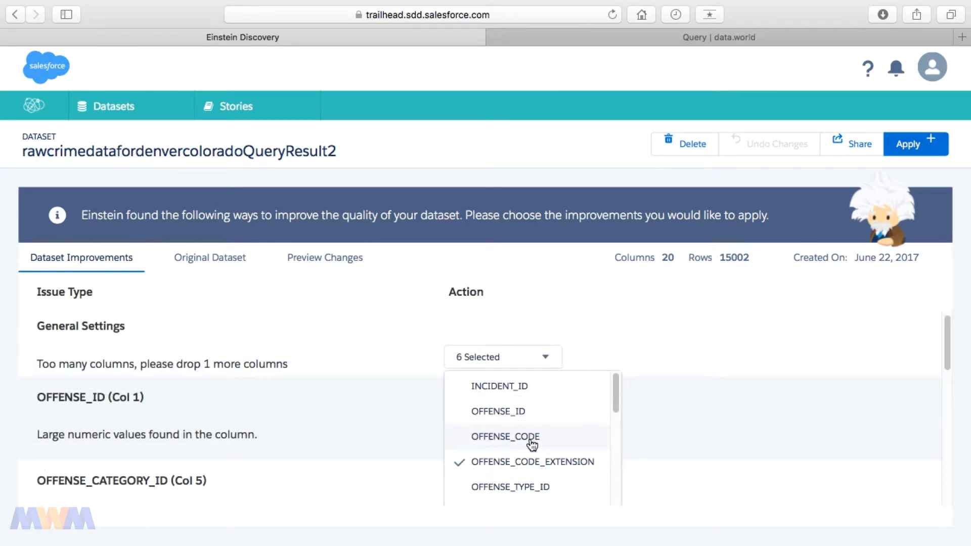
left_click(536, 392)
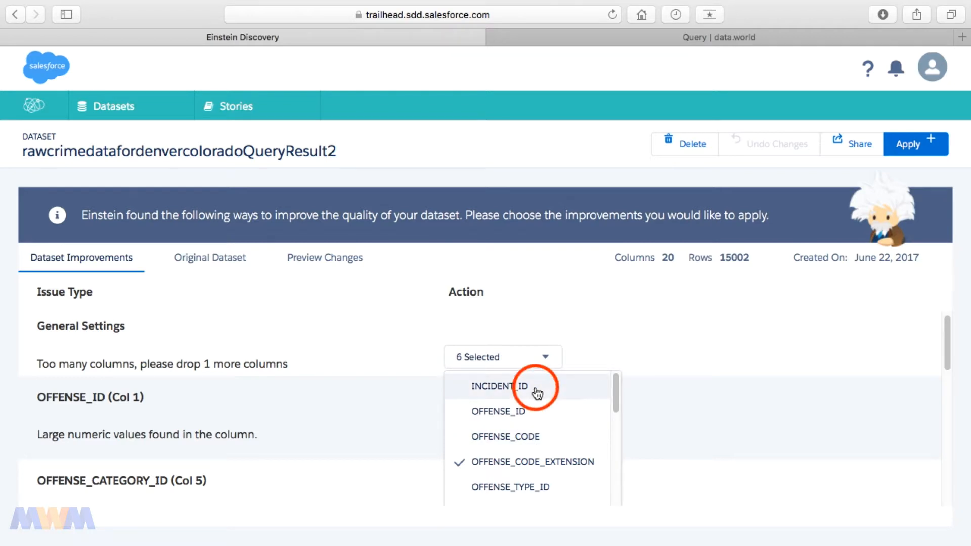
scroll(724, 411, "down", 8)
left_click(724, 411)
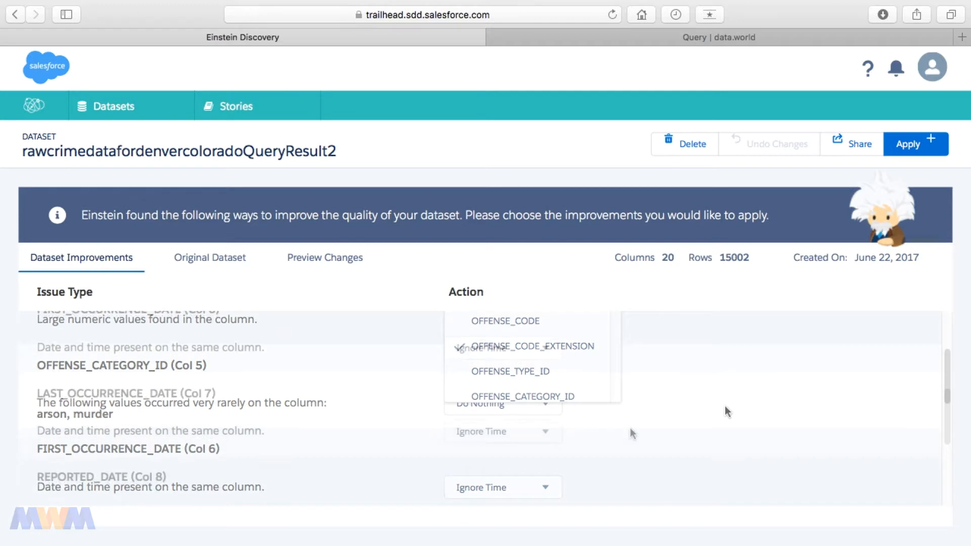
Look over the remaining suggested improvements, apply them to the crime dataset and return to the datasets list.
scroll(630, 427, "down", 3)
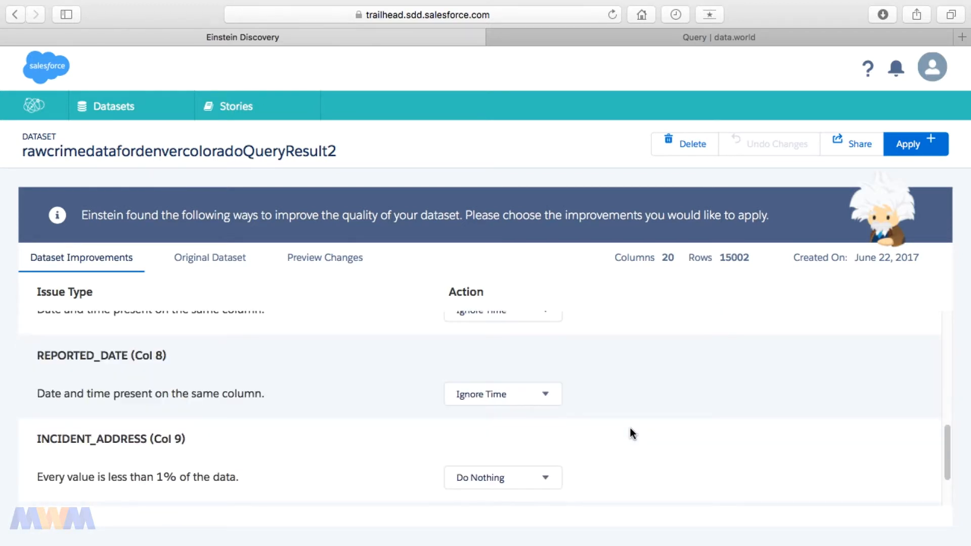
scroll(630, 428, "down", 2)
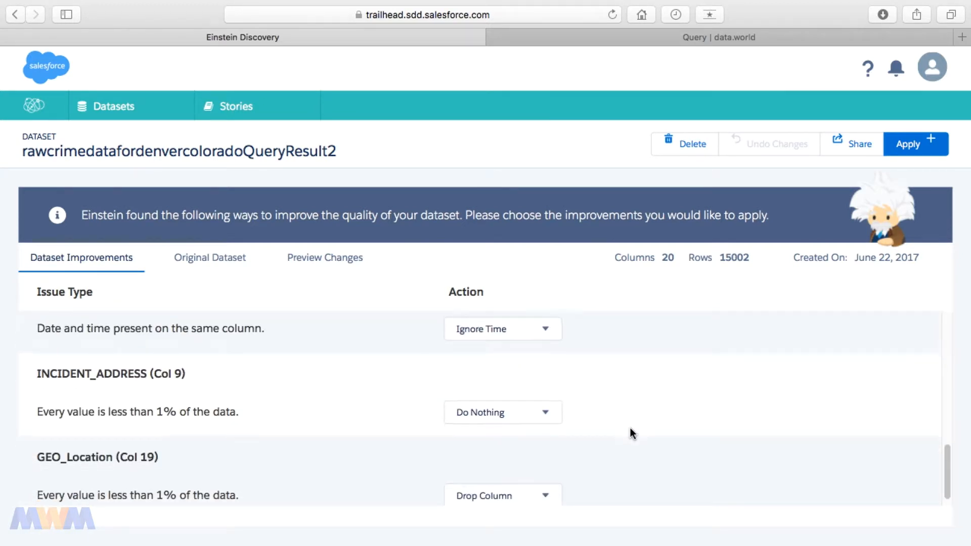
scroll(631, 431, "down", 1)
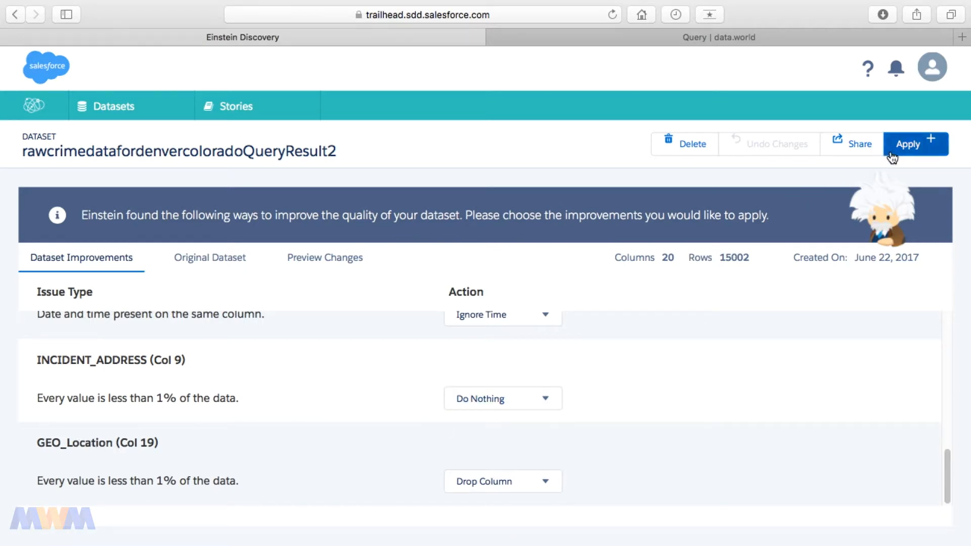
left_click(913, 148)
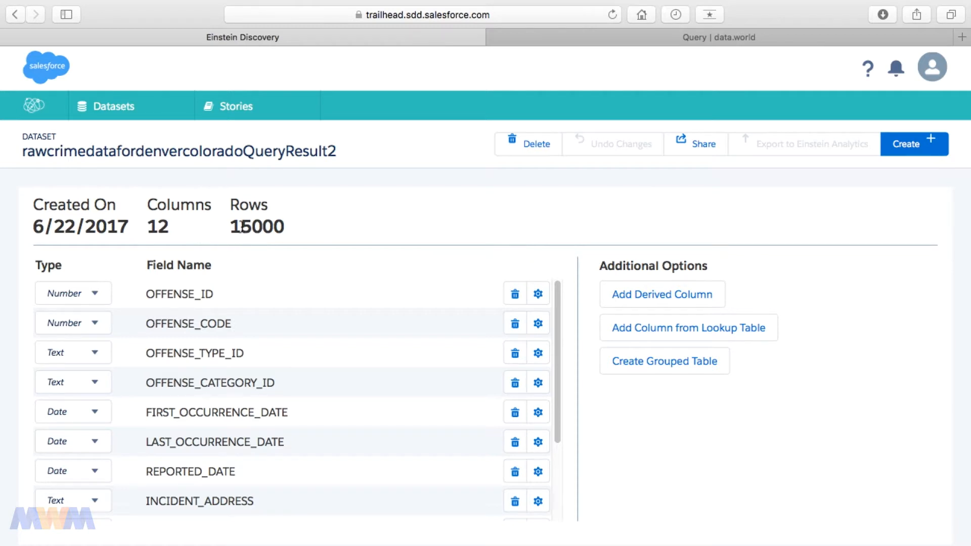
left_click(147, 111)
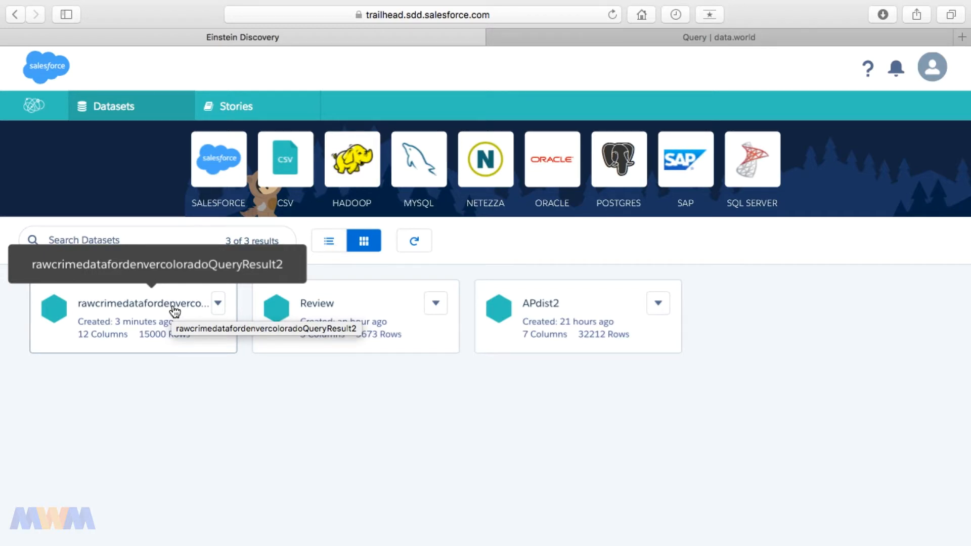
Open the trending Netflix Shows dataset from the data.world home page and load its netflix (netflix.xlsx) sample query in the query tool.
left_click(687, 38)
left_click(14, 73)
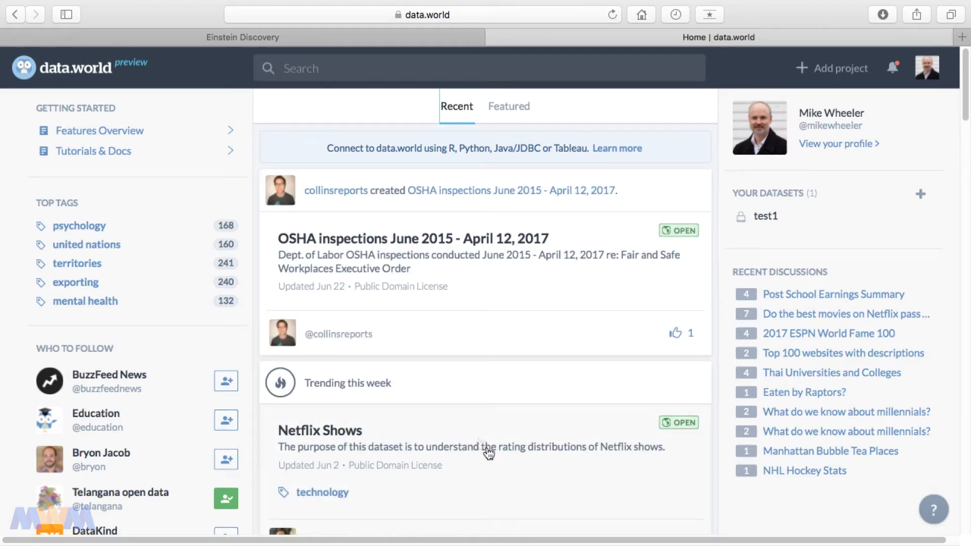
left_click(682, 427)
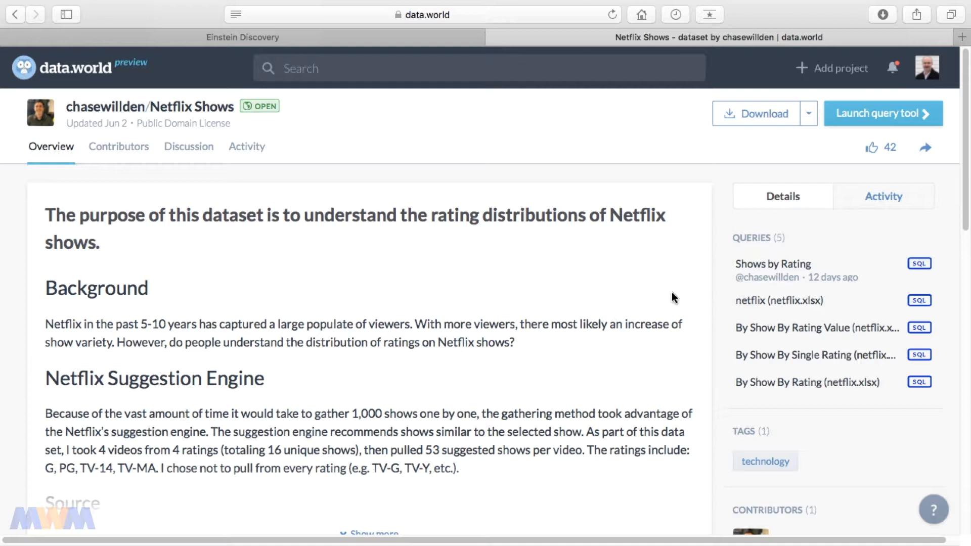
left_click(847, 125)
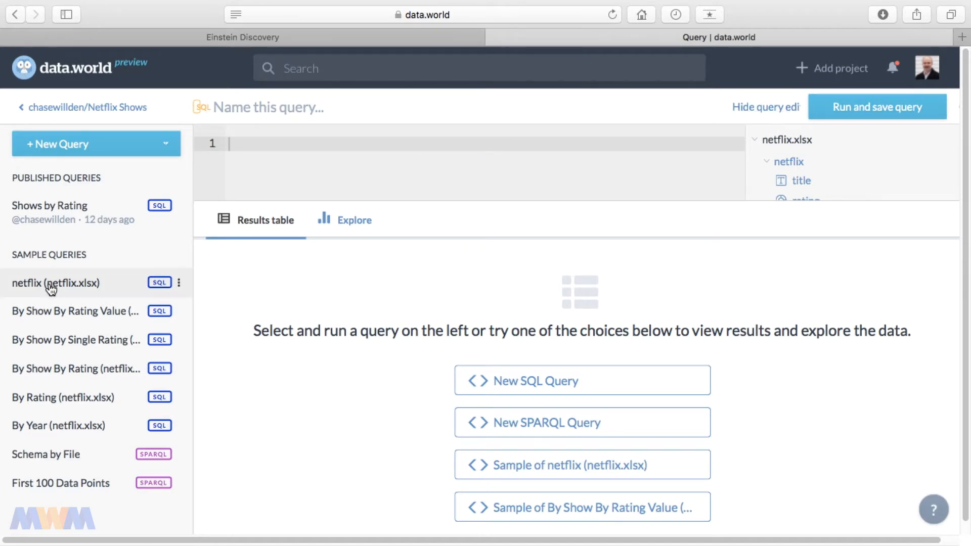
left_click(49, 309)
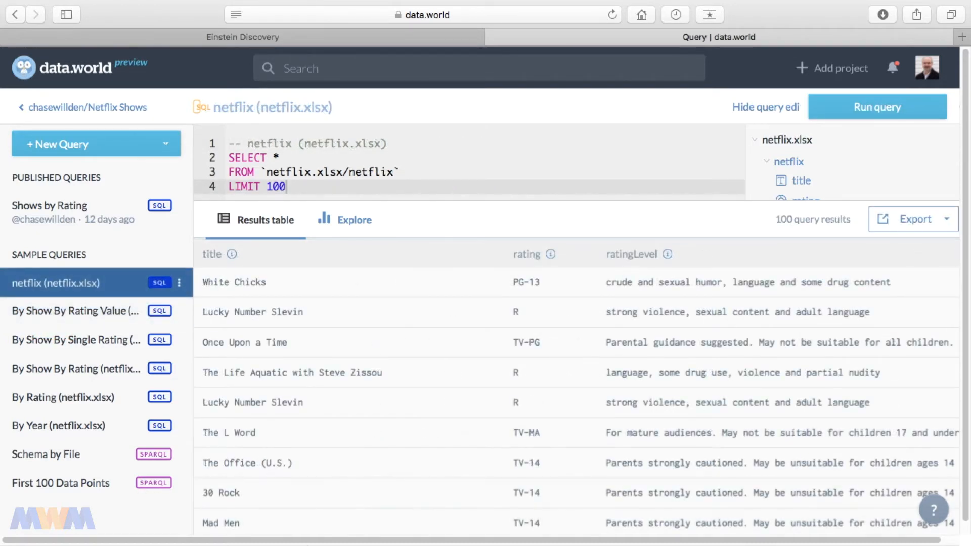
Go back to the data.world home page.
left_click_drag(308, 541, 223, 542)
key("super+Tab")
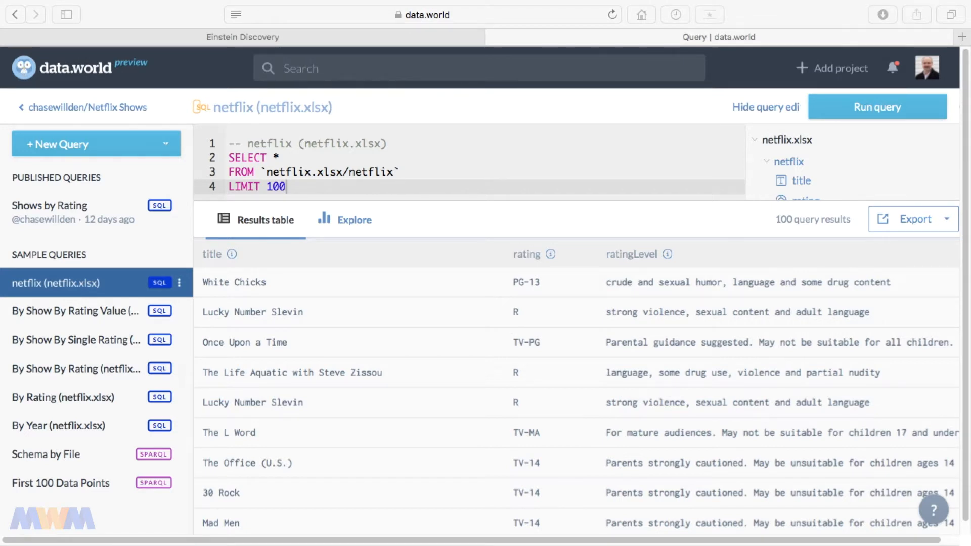
left_click(556, 13)
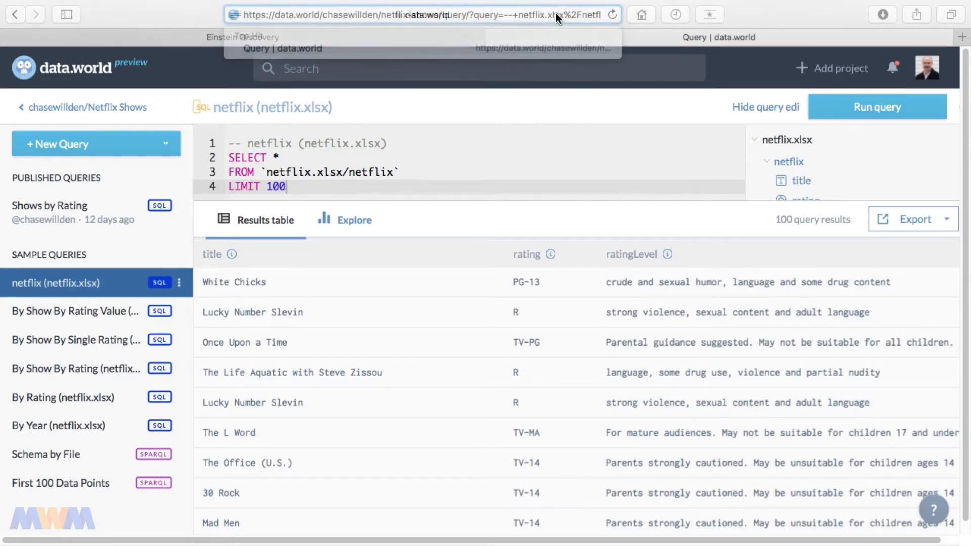
key("Return")
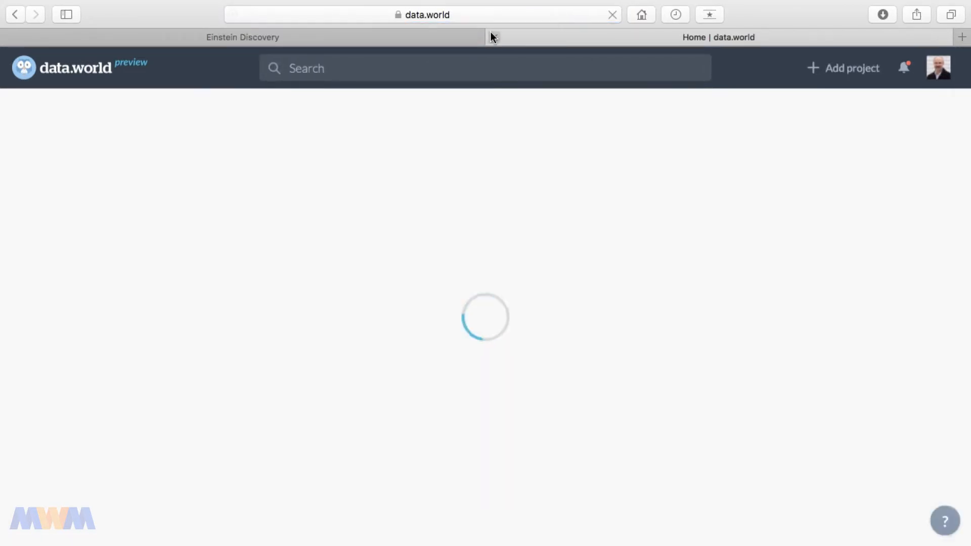
Open the Denver crime dataset in Einstein Discovery and check its row count.
left_click(410, 35)
left_click(180, 284)
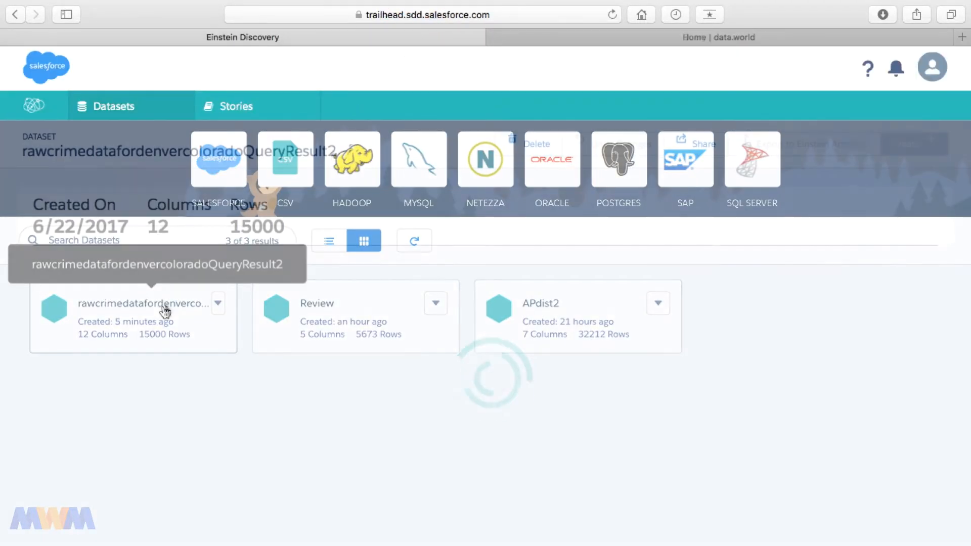
double_click(257, 226)
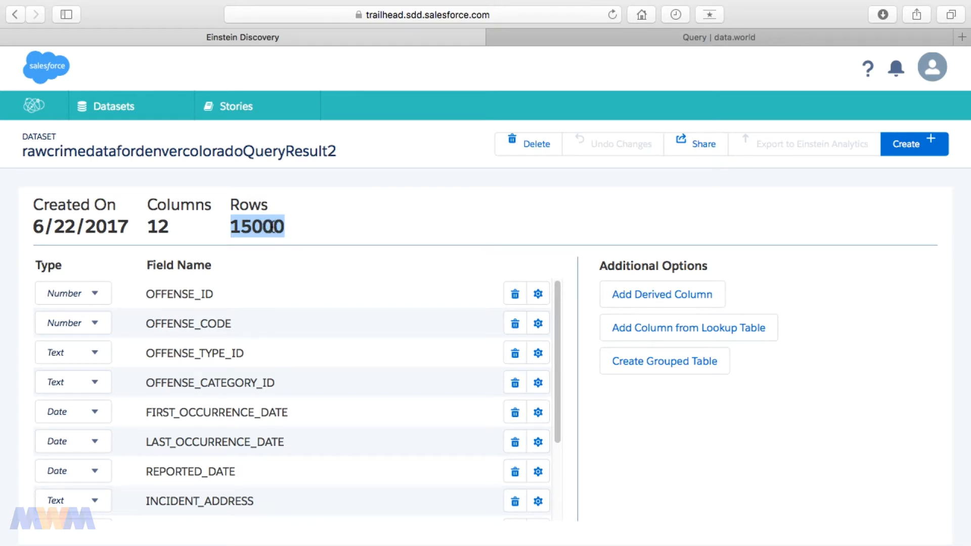
Raise the row limit of data.world's Netflix SQL query to 10000, run it and export the results as a .csv file.
left_click(588, 39)
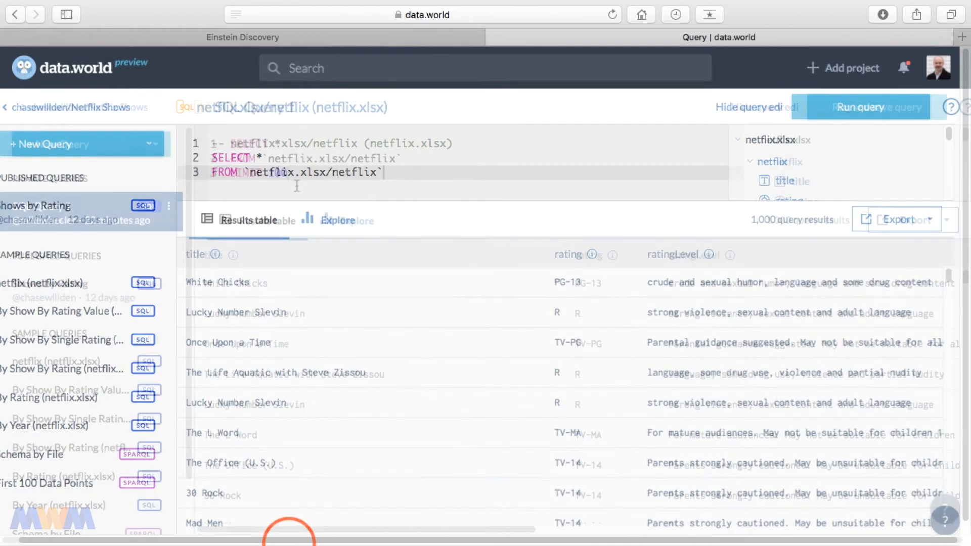
left_click(295, 176)
type("0000")
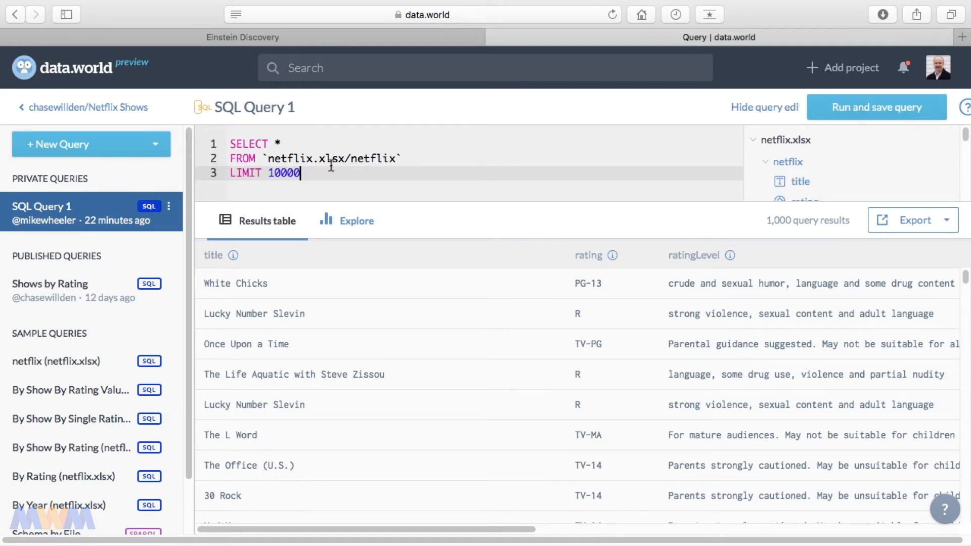
left_click(873, 106)
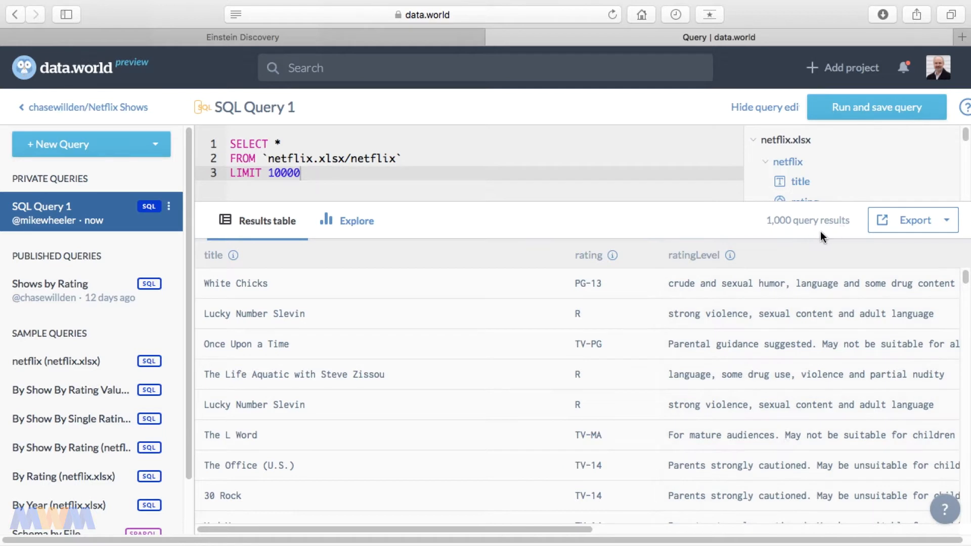
left_click(902, 224)
left_click(880, 251)
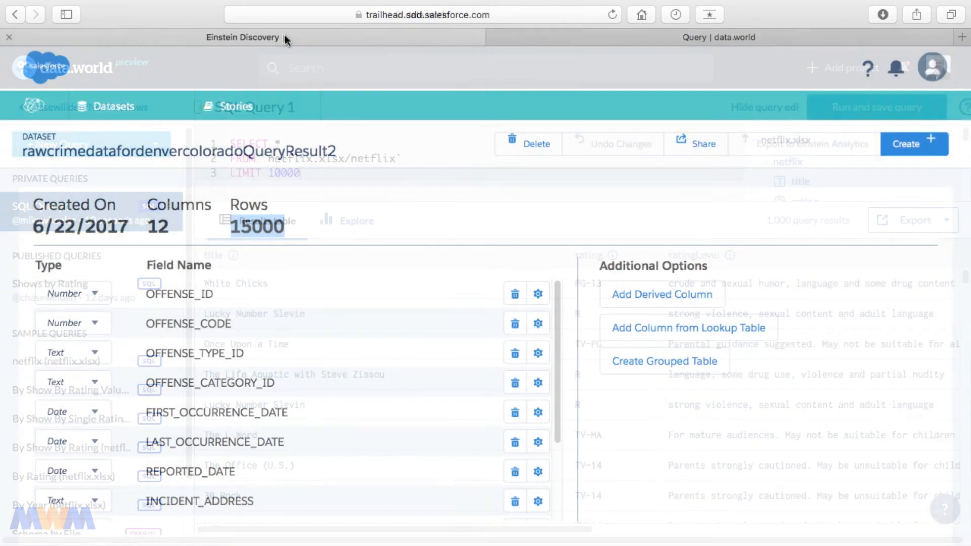
Import netflix-shows-QueryResult-2.csv from the Downloads folder as a new CSV dataset in Einstein Discovery.
left_click(159, 107)
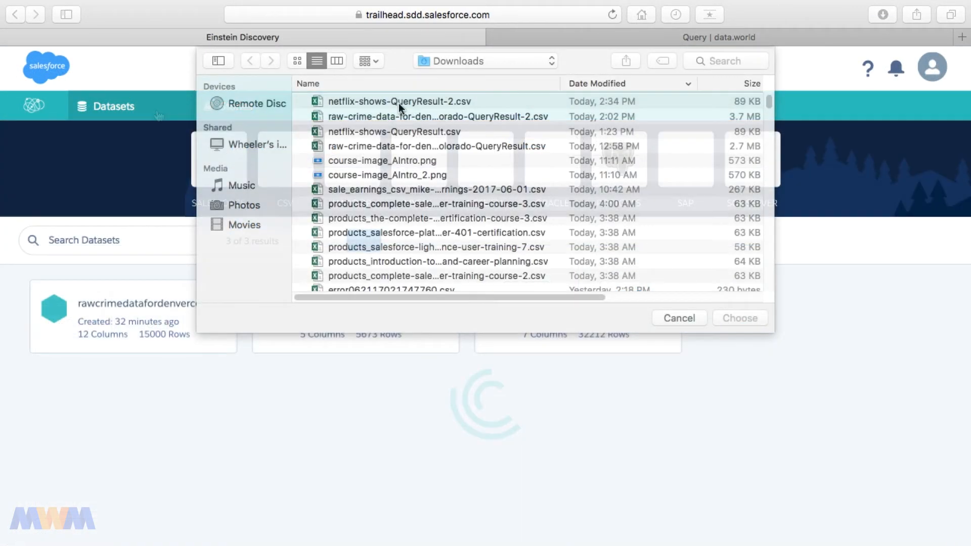
left_click(399, 102)
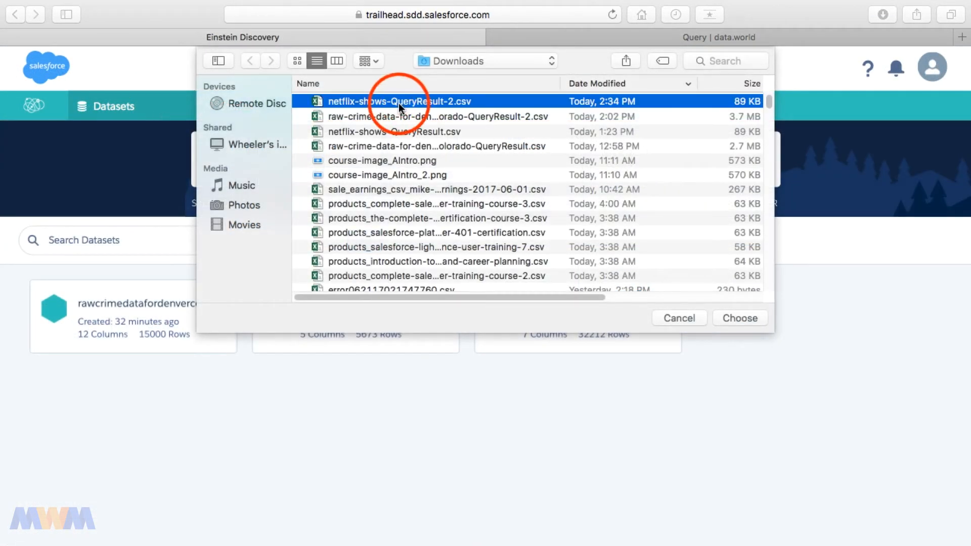
left_click(741, 319)
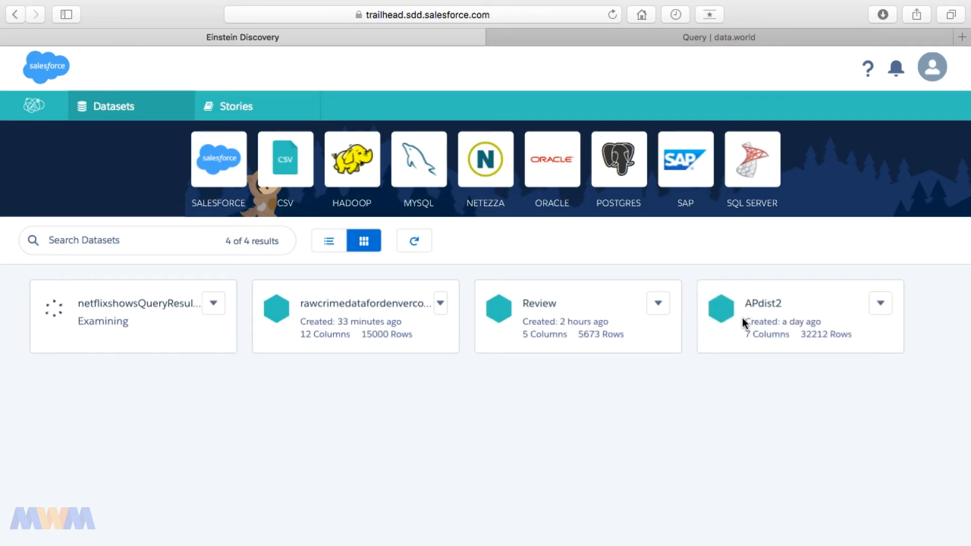
Open the imported Netflix dataset, review the suggested improvements, apply them with the Do Nothing actions and check the rating field's type options.
left_click(133, 336)
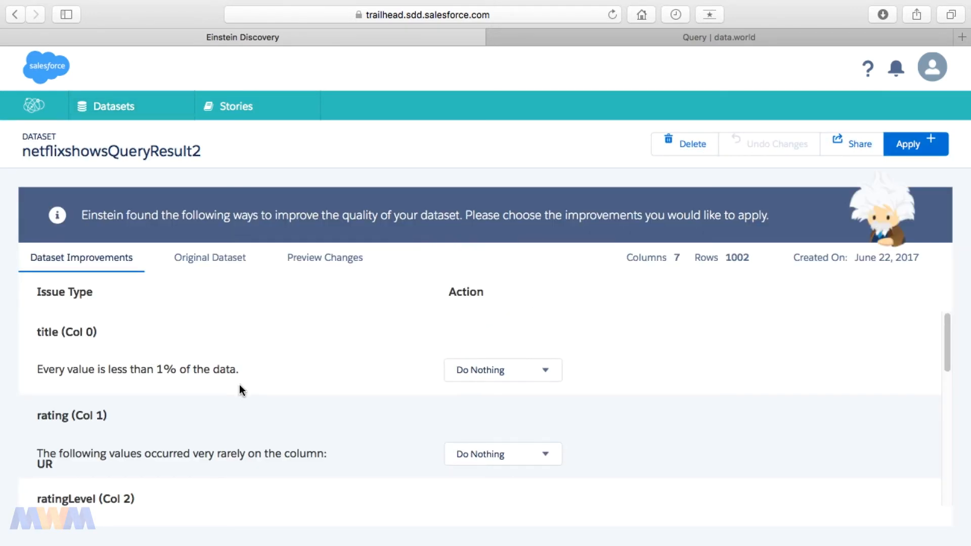
scroll(290, 408, "down", 2)
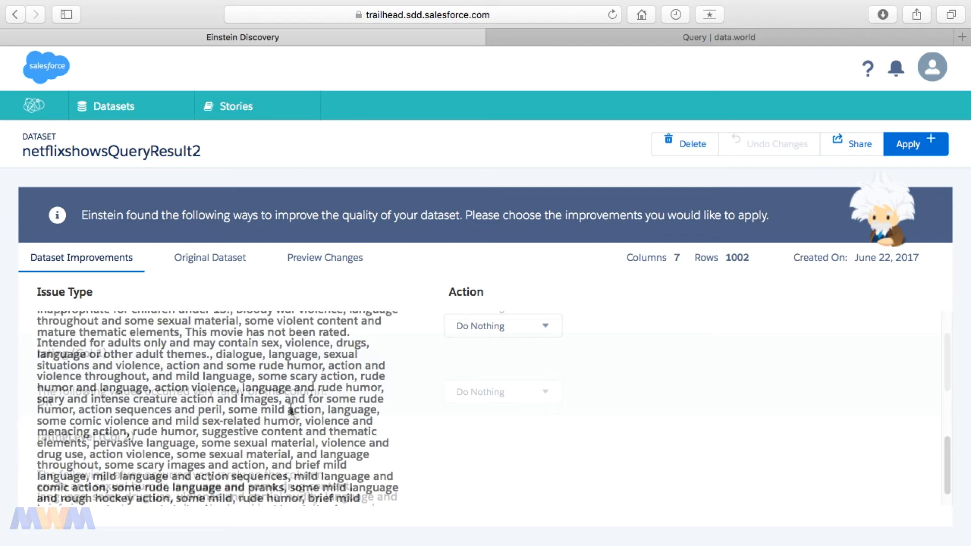
scroll(291, 409, "down", 2)
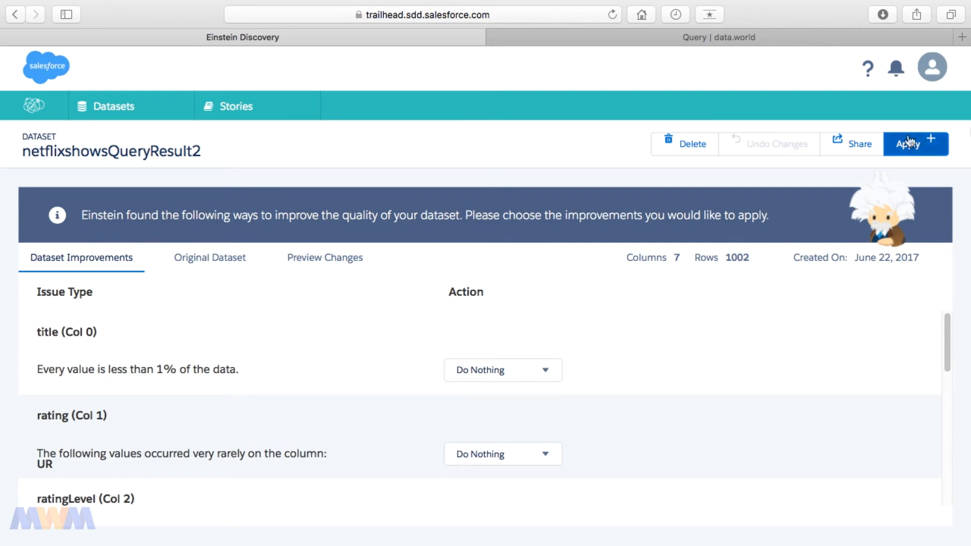
left_click(733, 259)
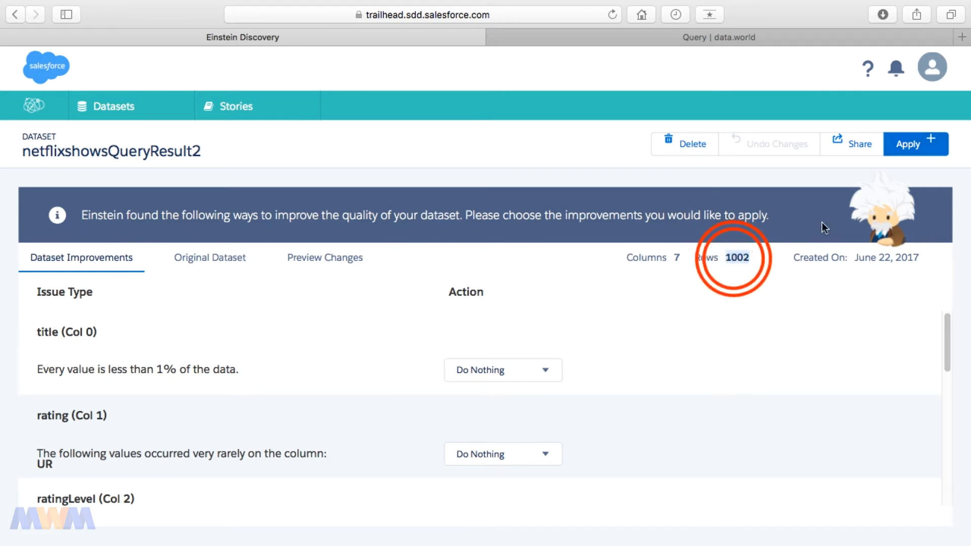
left_click(907, 145)
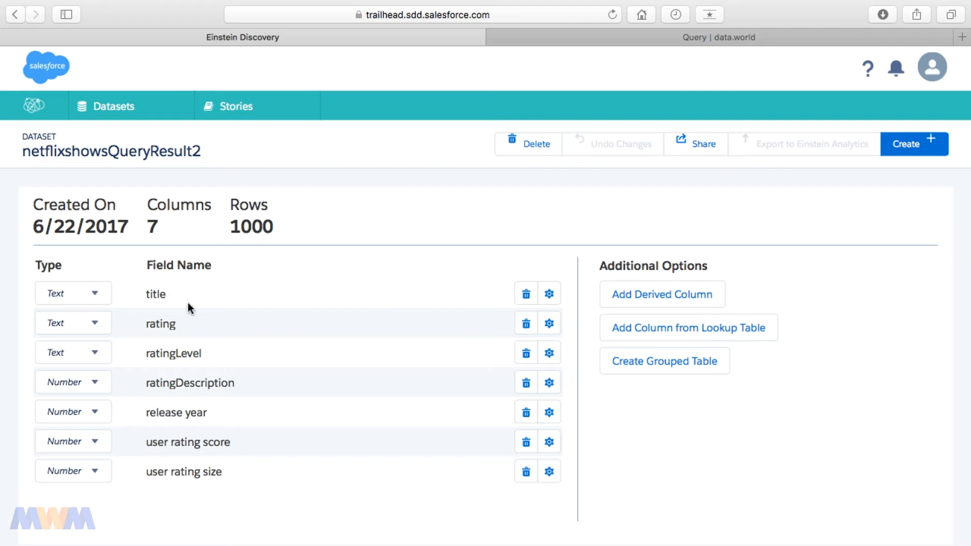
left_click(101, 328)
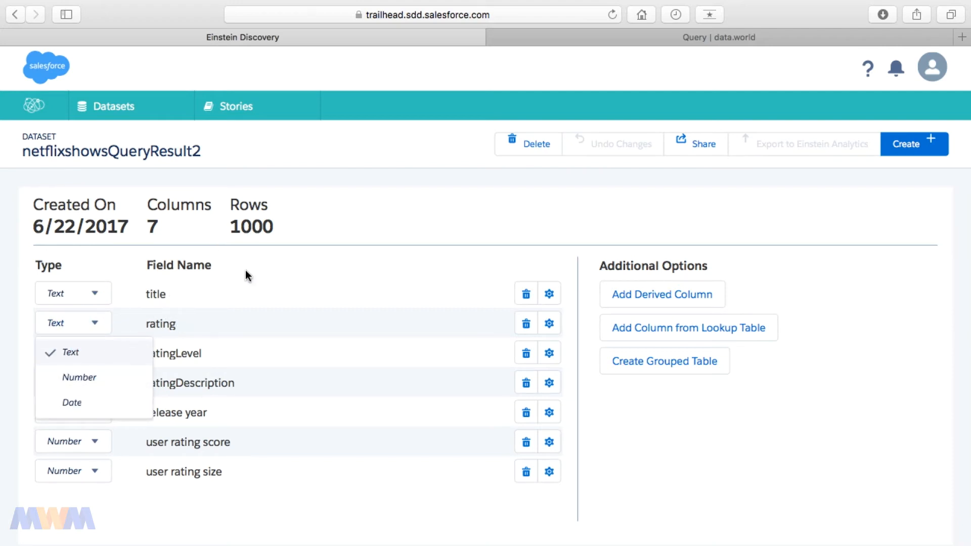
left_click(293, 262)
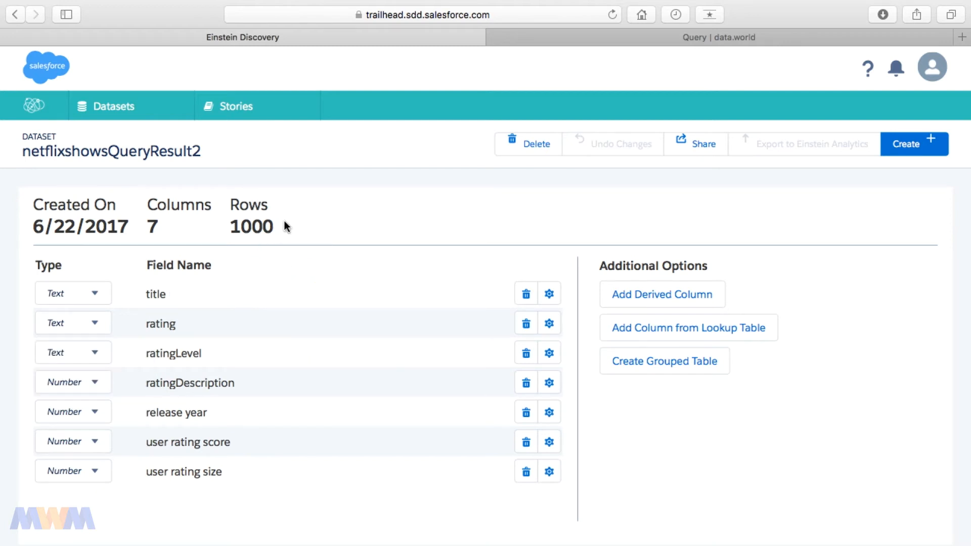
Return to the data.world home page, and switch back to Einstein Discovery's datasets list.
left_click(633, 38)
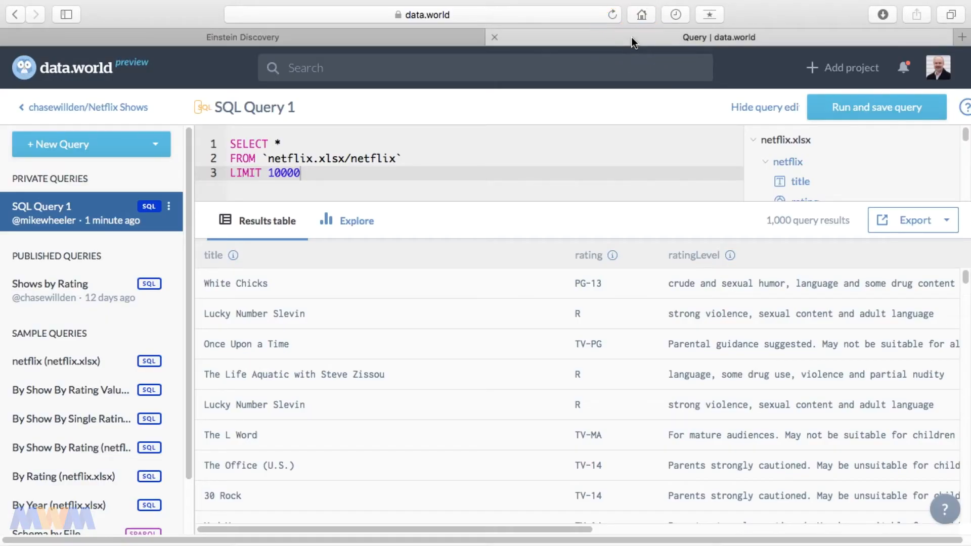
left_click(74, 76)
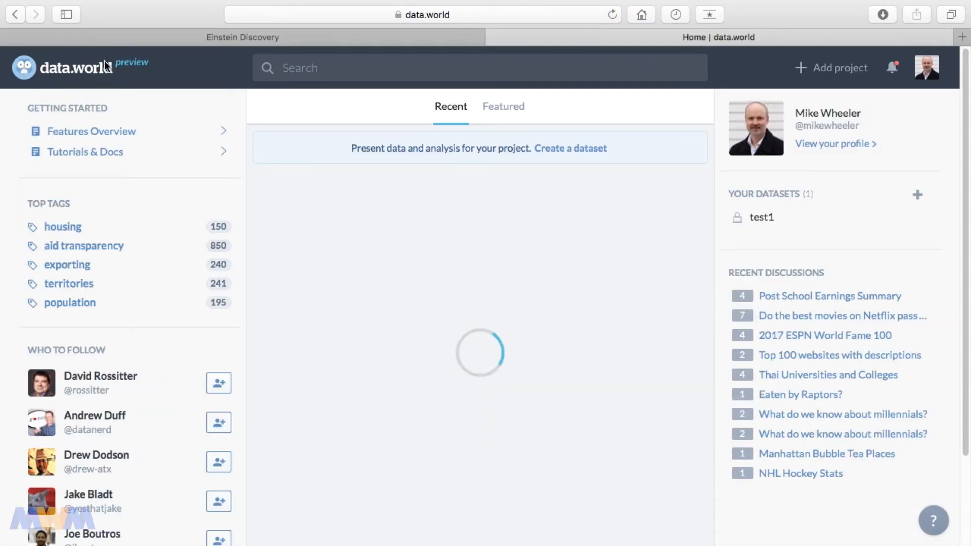
left_click(199, 38)
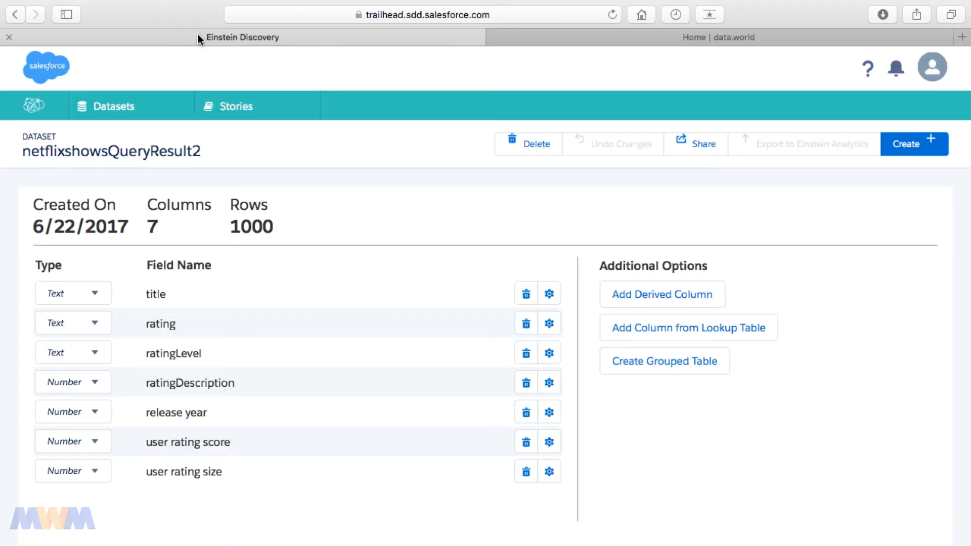
left_click(129, 115)
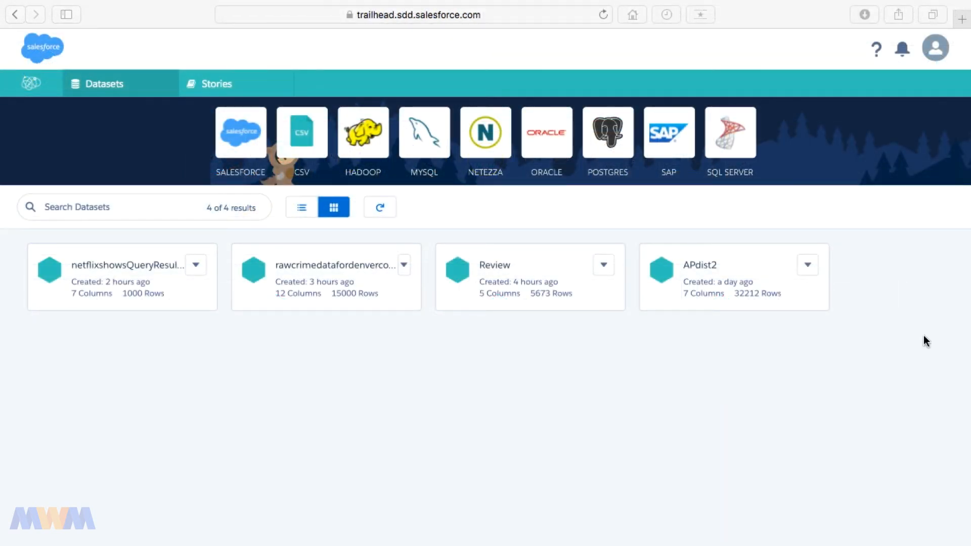
Connect to a MySQL database as MySQL Example on port 3306, entering the host, database, user and password.
left_click(432, 147)
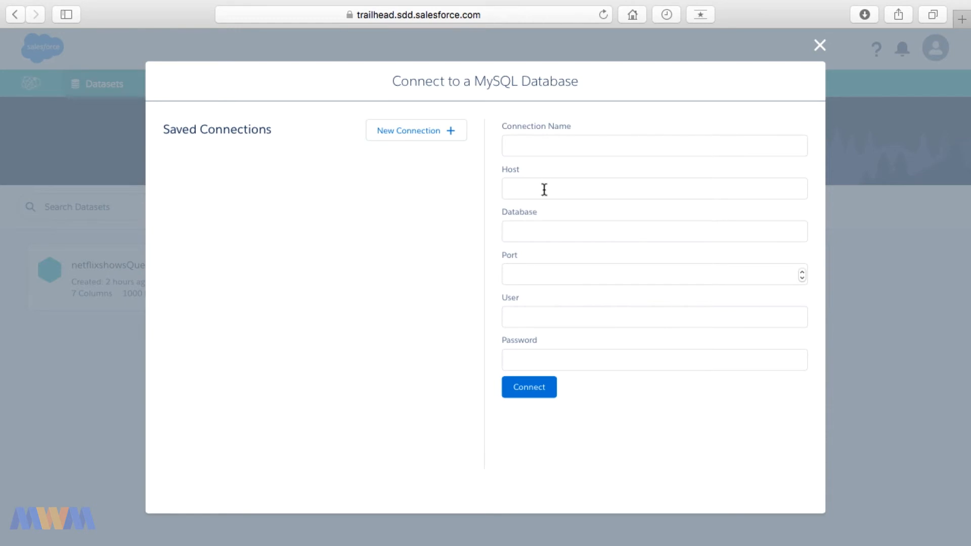
left_click(552, 153)
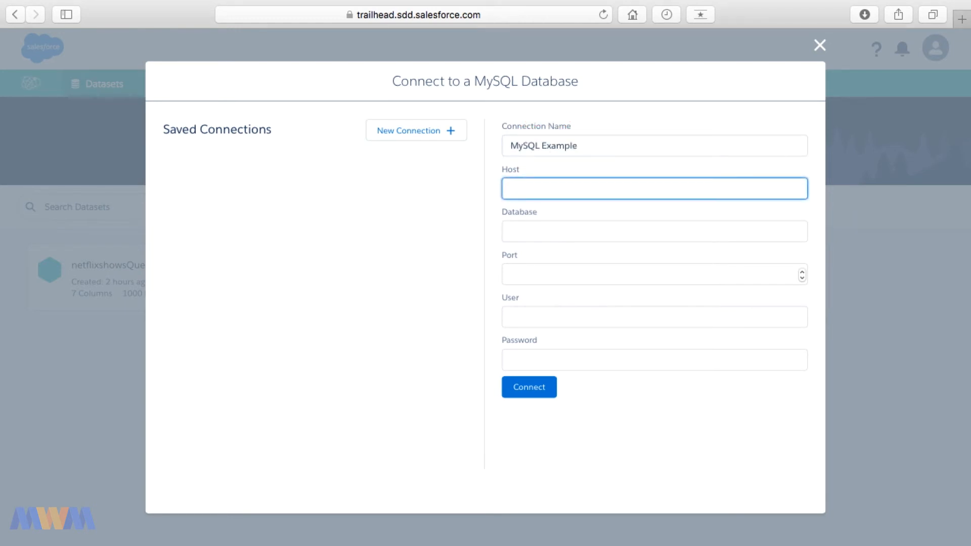
key("super+v")
key("Tab")
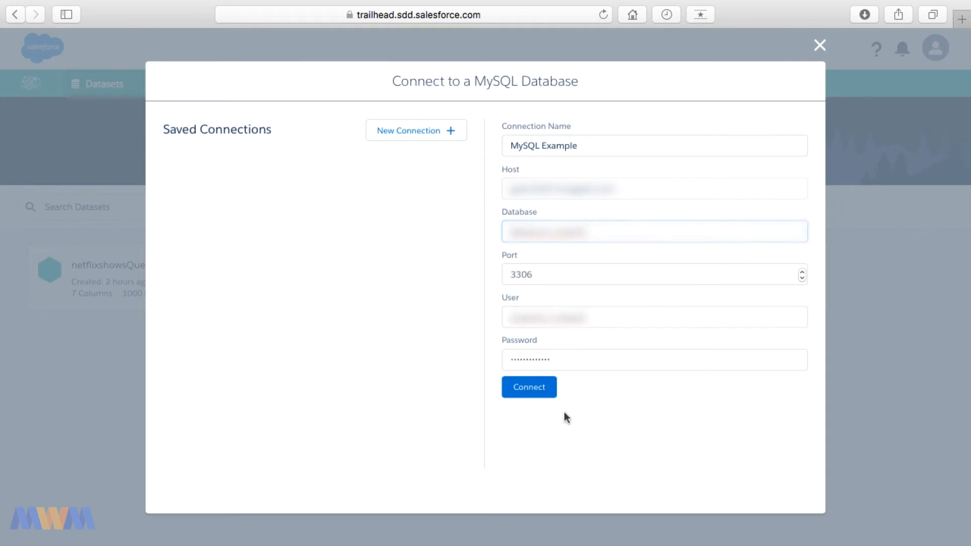
left_click(535, 391)
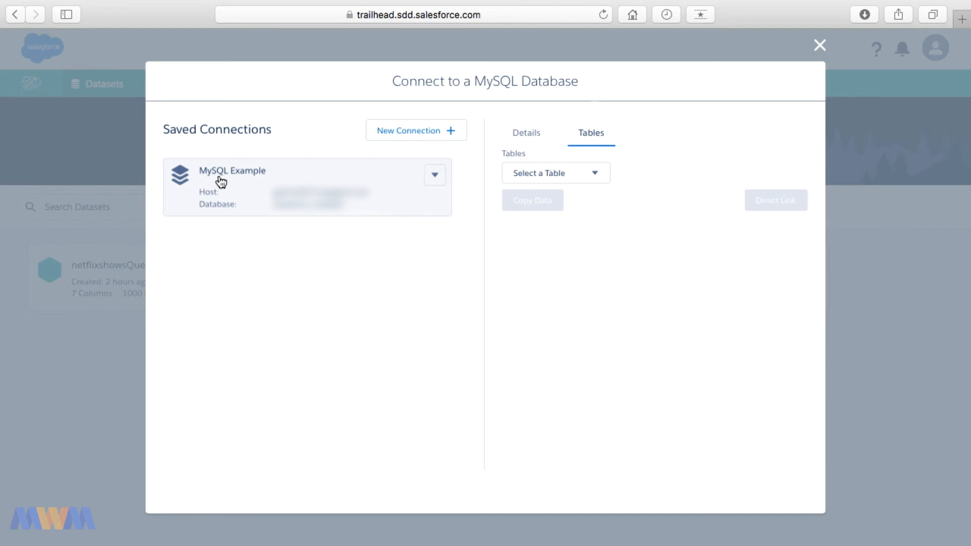
Copy the data of the wp_posts table from the MySQL Example connection into a new dataset.
left_click(435, 177)
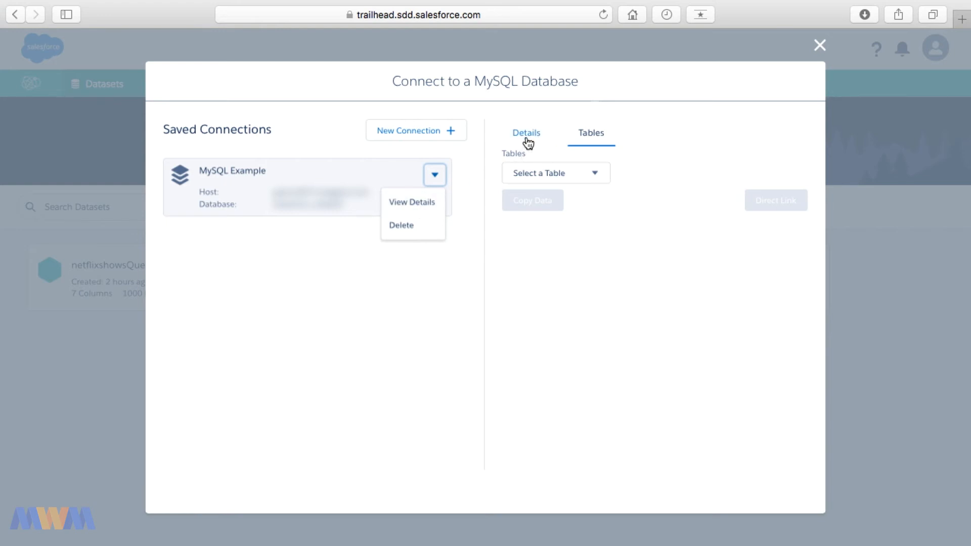
left_click(597, 180)
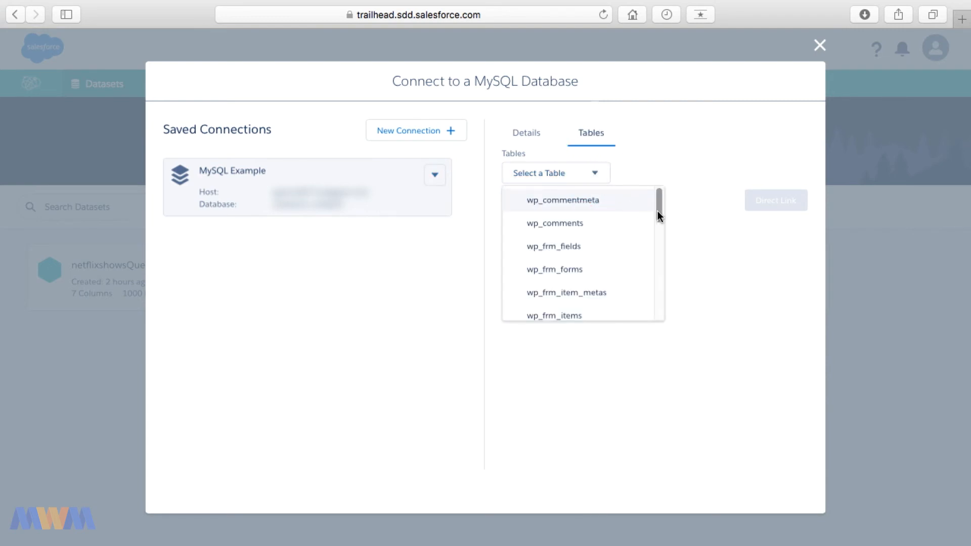
left_click_drag(660, 210, 659, 291)
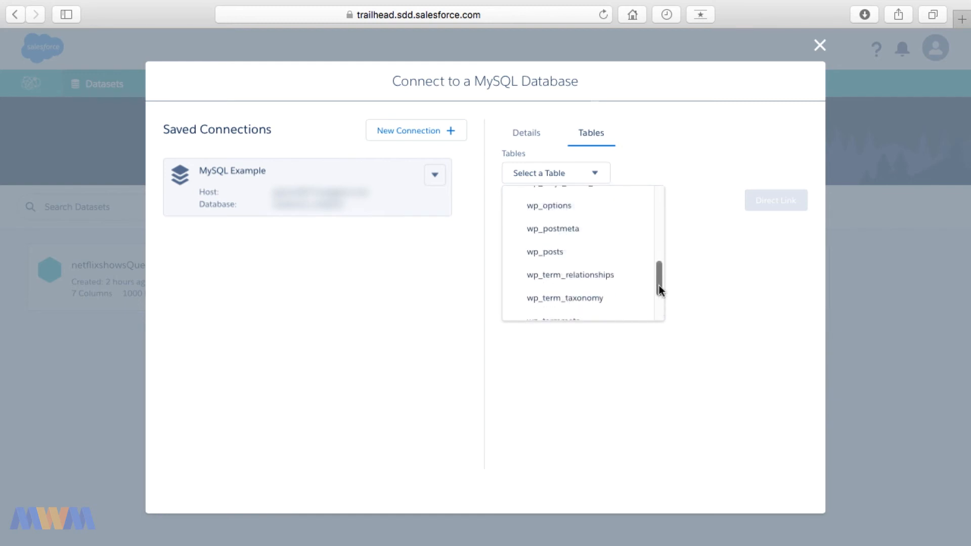
left_click(546, 263)
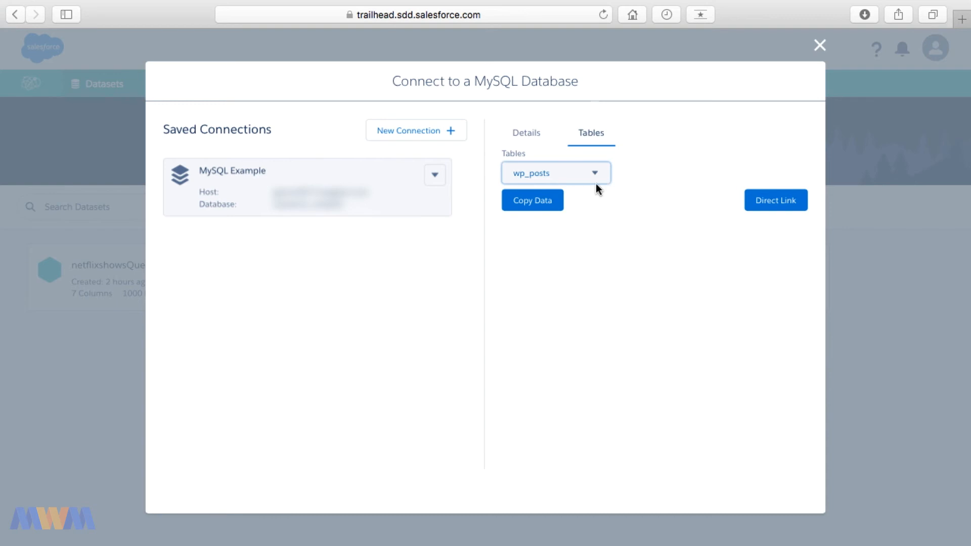
left_click(534, 203)
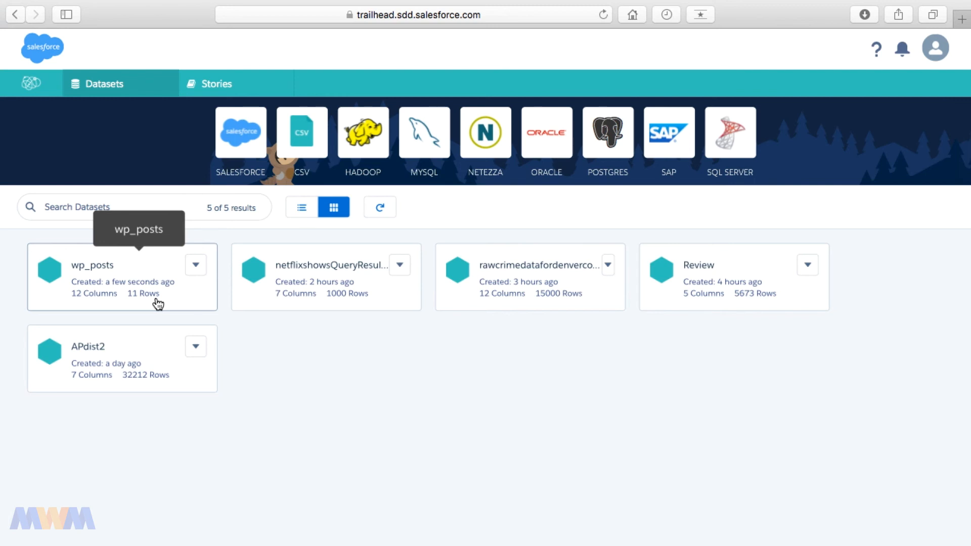
Open the wp_posts dataset, decline saving the password in the browser and look through its field names and types.
left_click(194, 268)
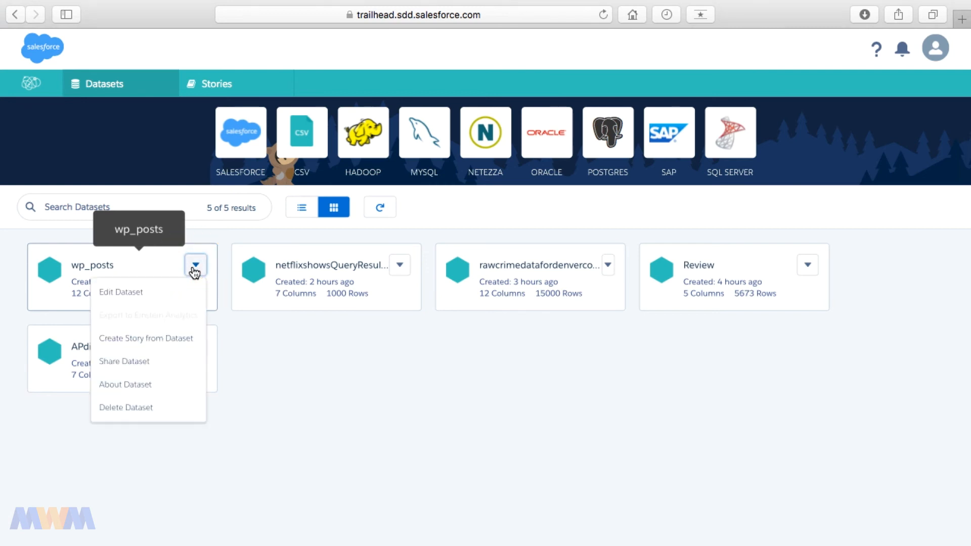
left_click(124, 266)
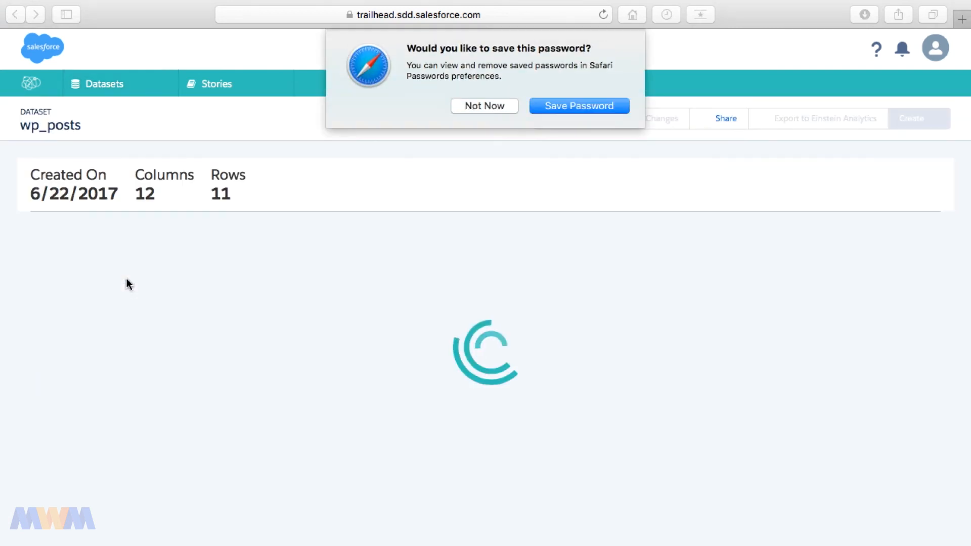
left_click(490, 106)
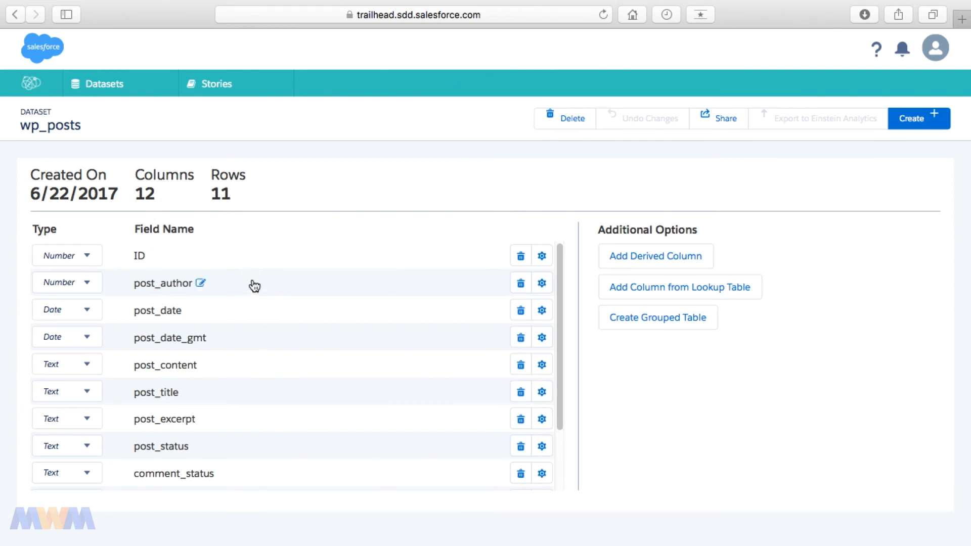
scroll(263, 346, "down", 3)
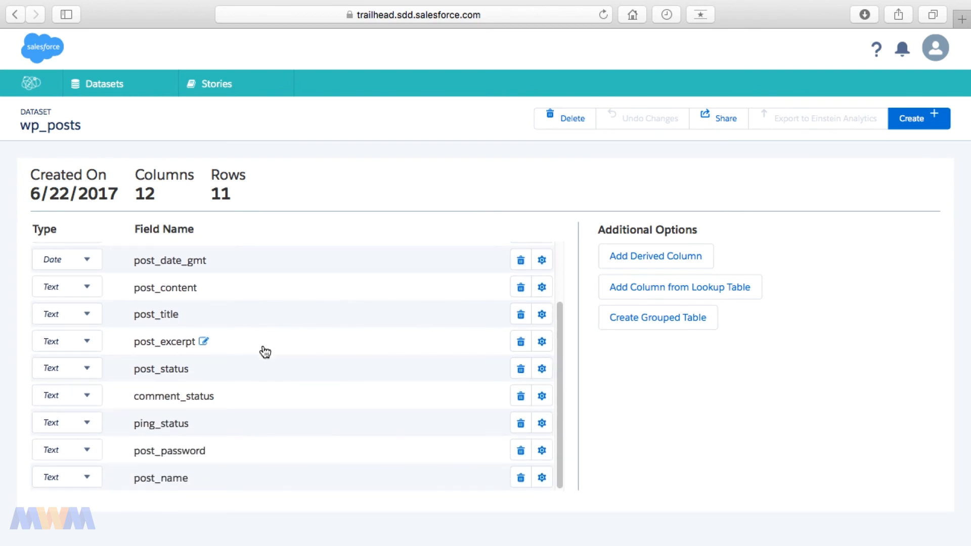
scroll(264, 352, "up", 3)
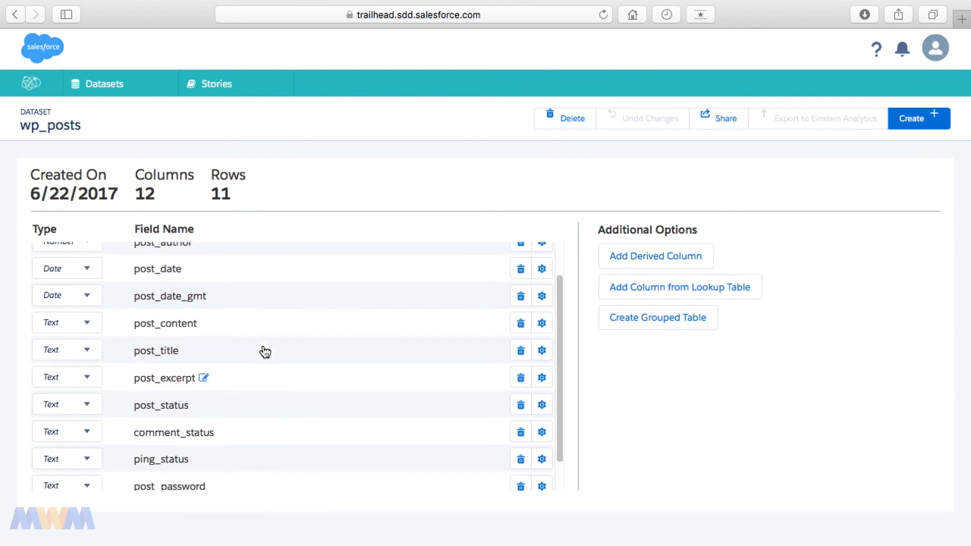
Open the story setup for the wp_posts dataset, check its dataset requirements and return to the datasets list.
left_click(920, 122)
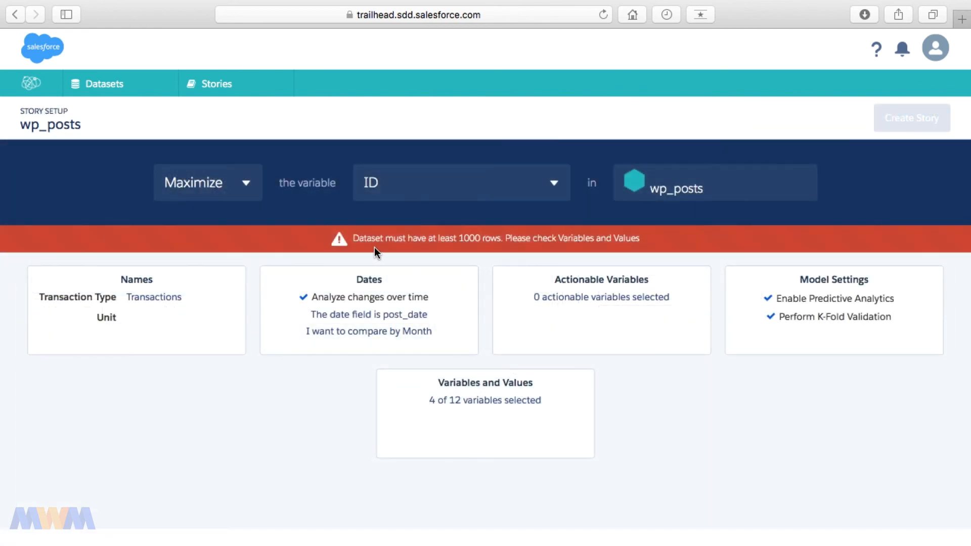
left_click_drag(354, 238, 490, 238)
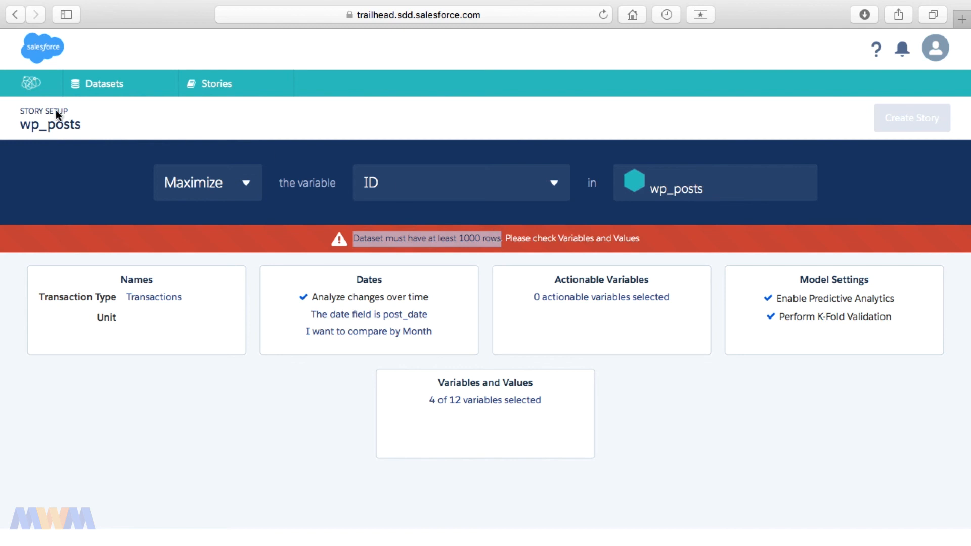
left_click(84, 81)
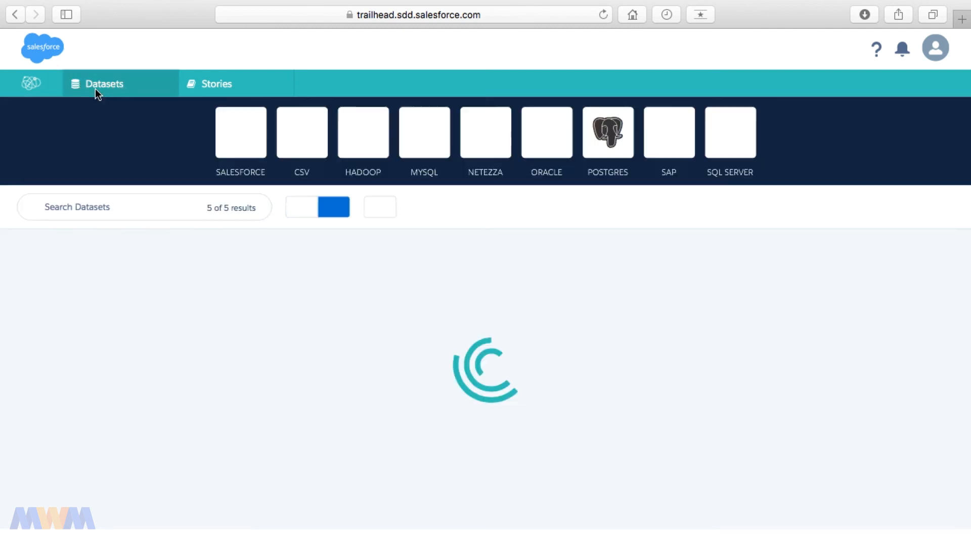